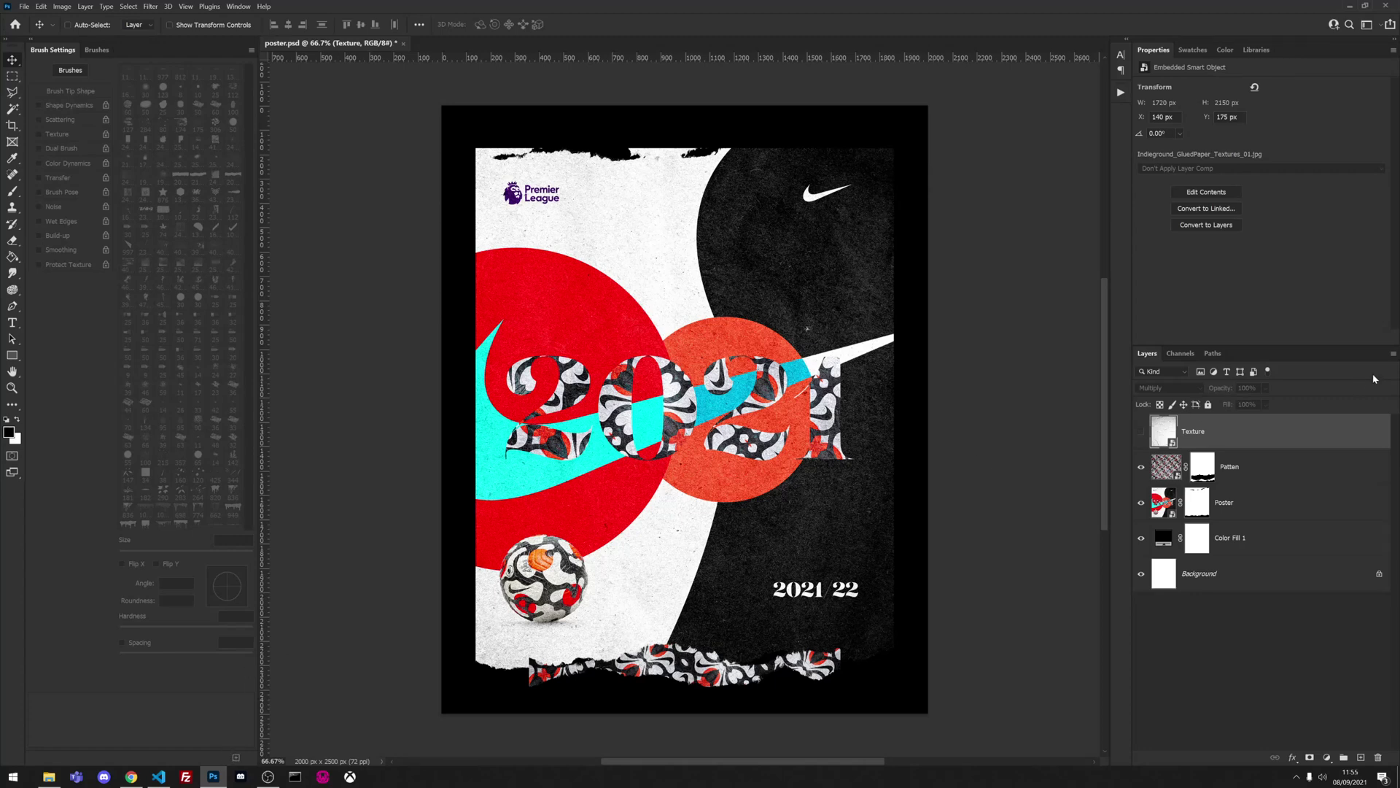
Make the crumpled paper Texture layer visible so its creases overlay the football poster.
click(1142, 431)
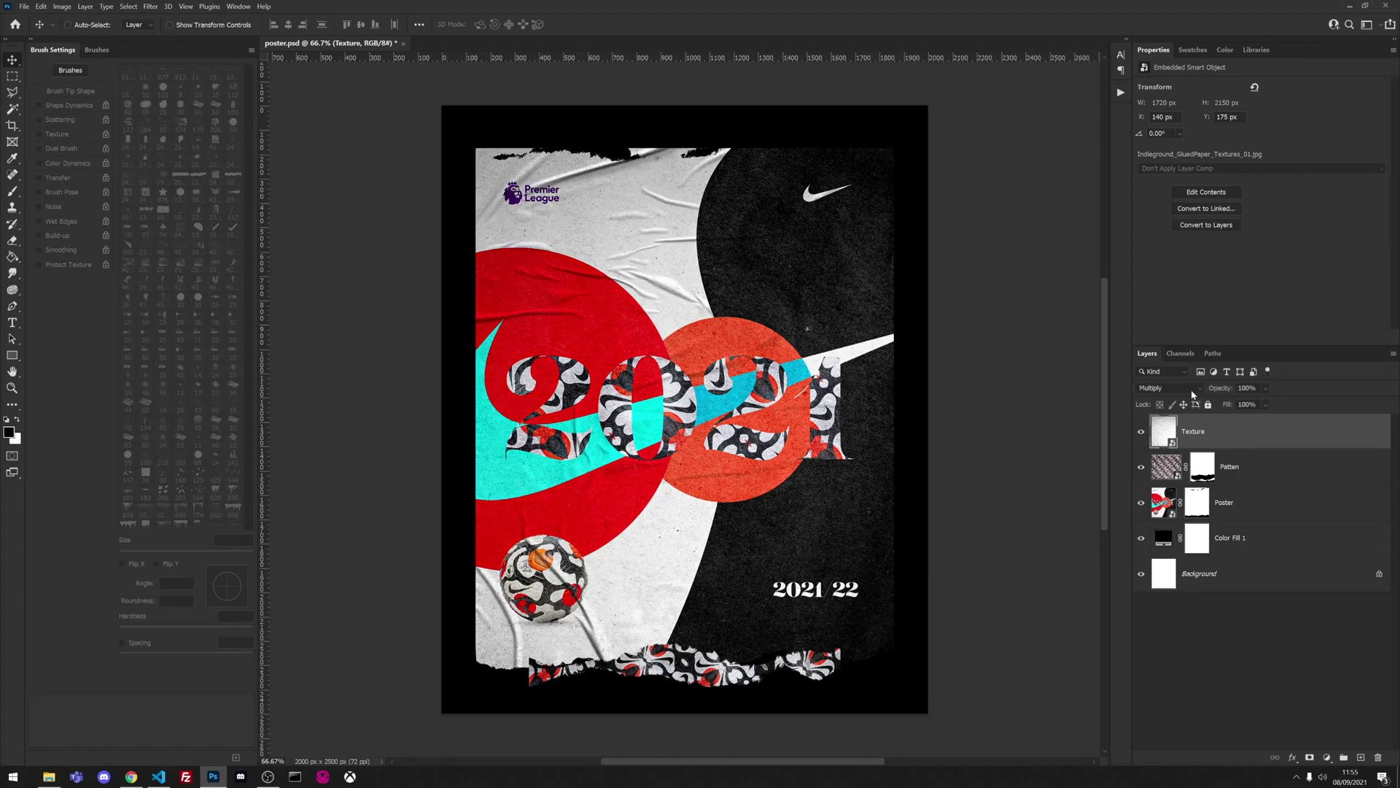
key(ctrl+plus)
key(ctrl+plus)
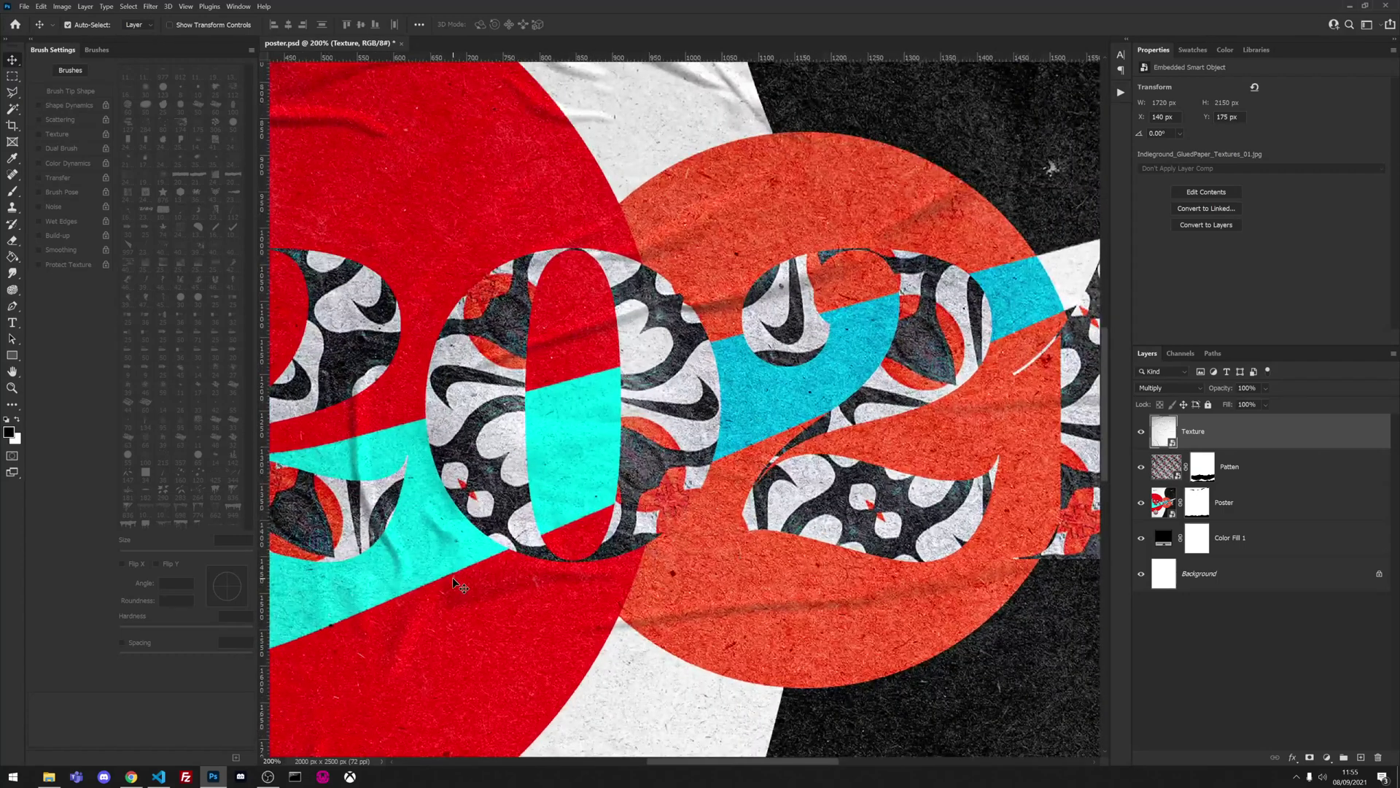
key(ctrl+minus)
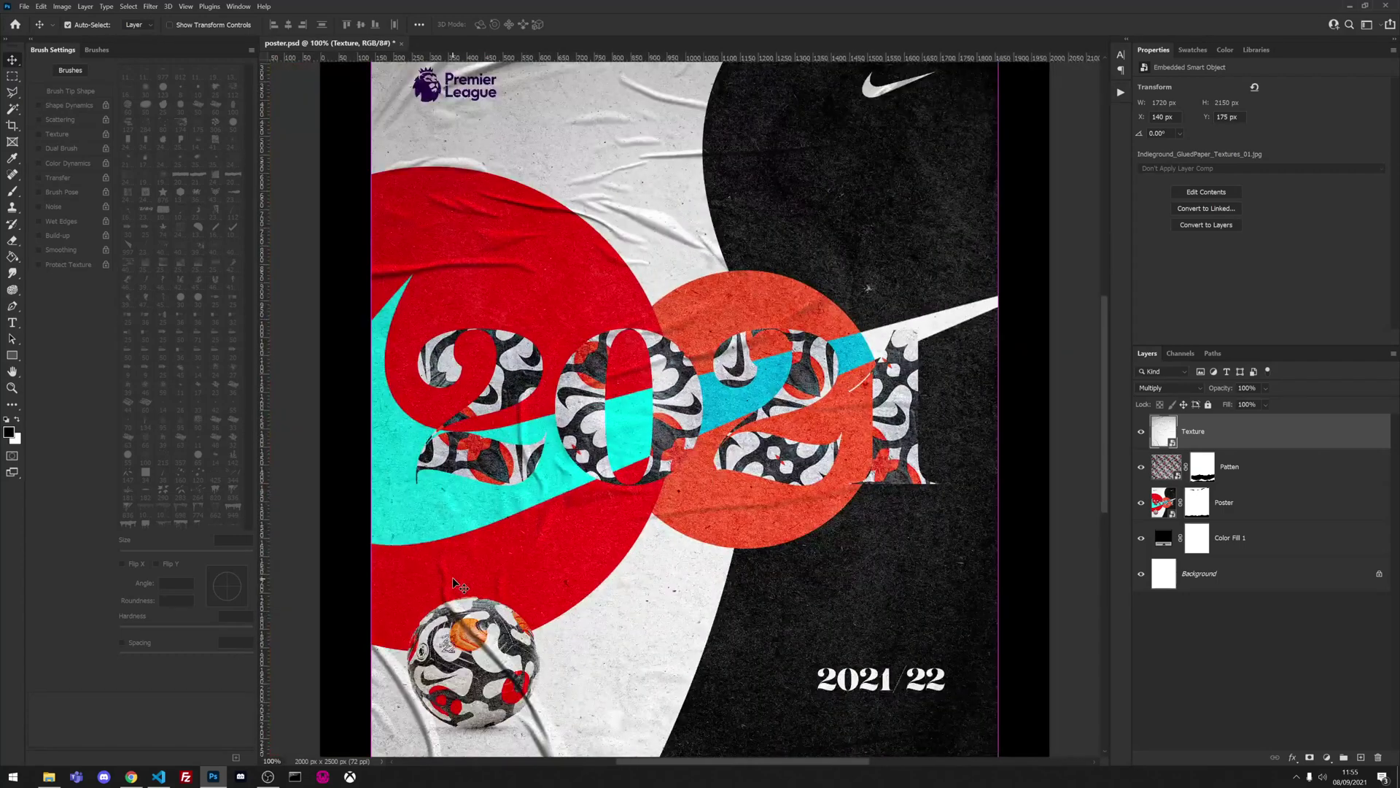
key(ctrl+minus)
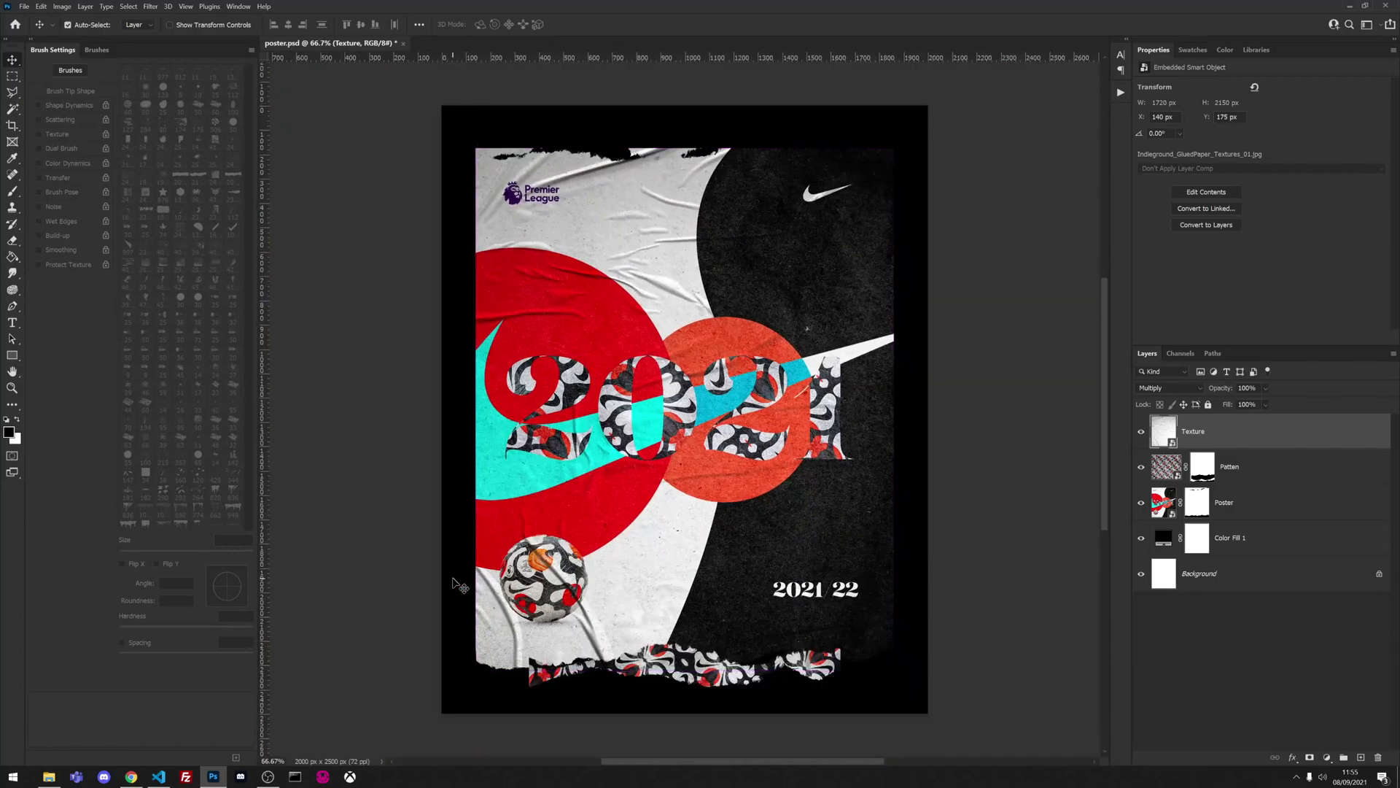
key(ctrl+plus)
key(ctrl+minus)
Save a copy of the poster as displacement_map.psd.
key(ctrl)
key(ctrl+shift+s)
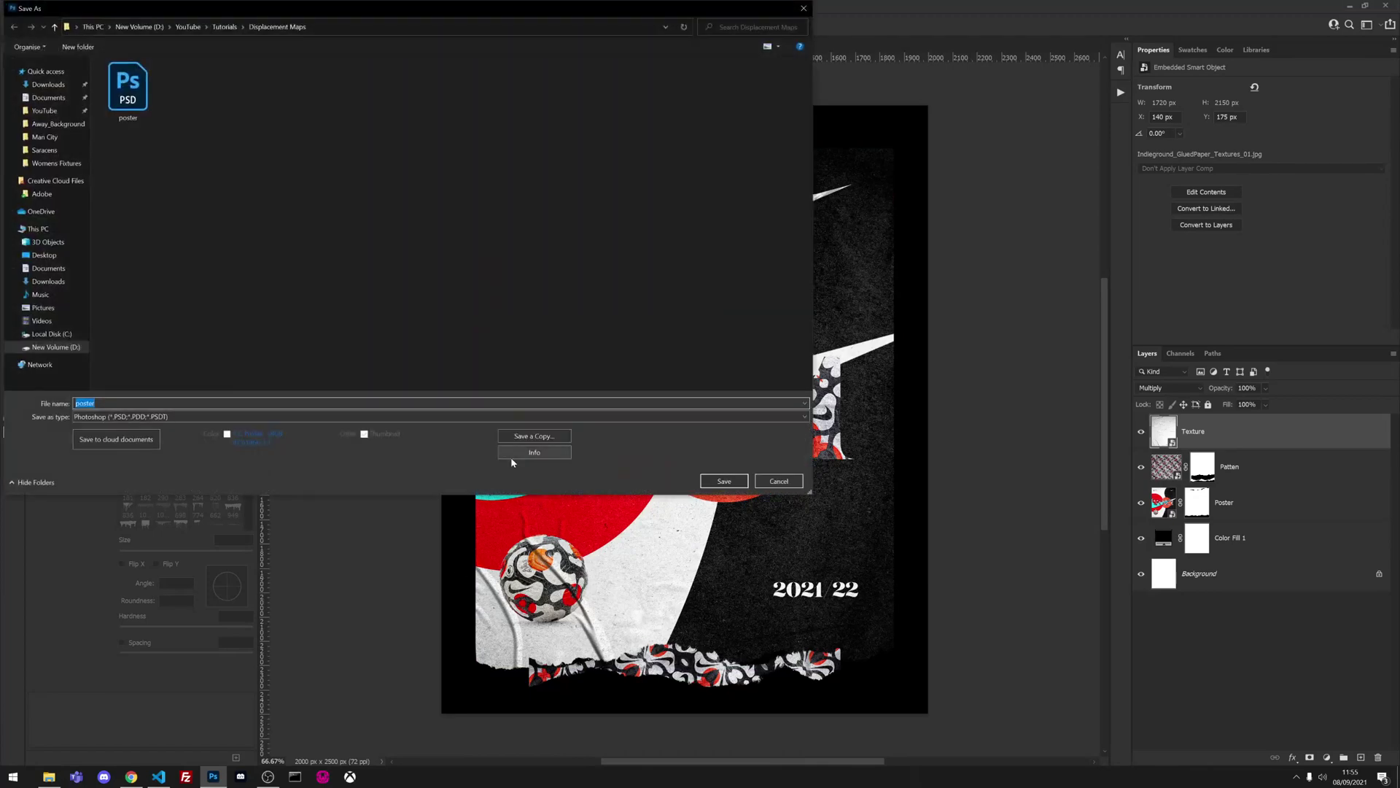
text(displacement_map.ps)
key(Return)
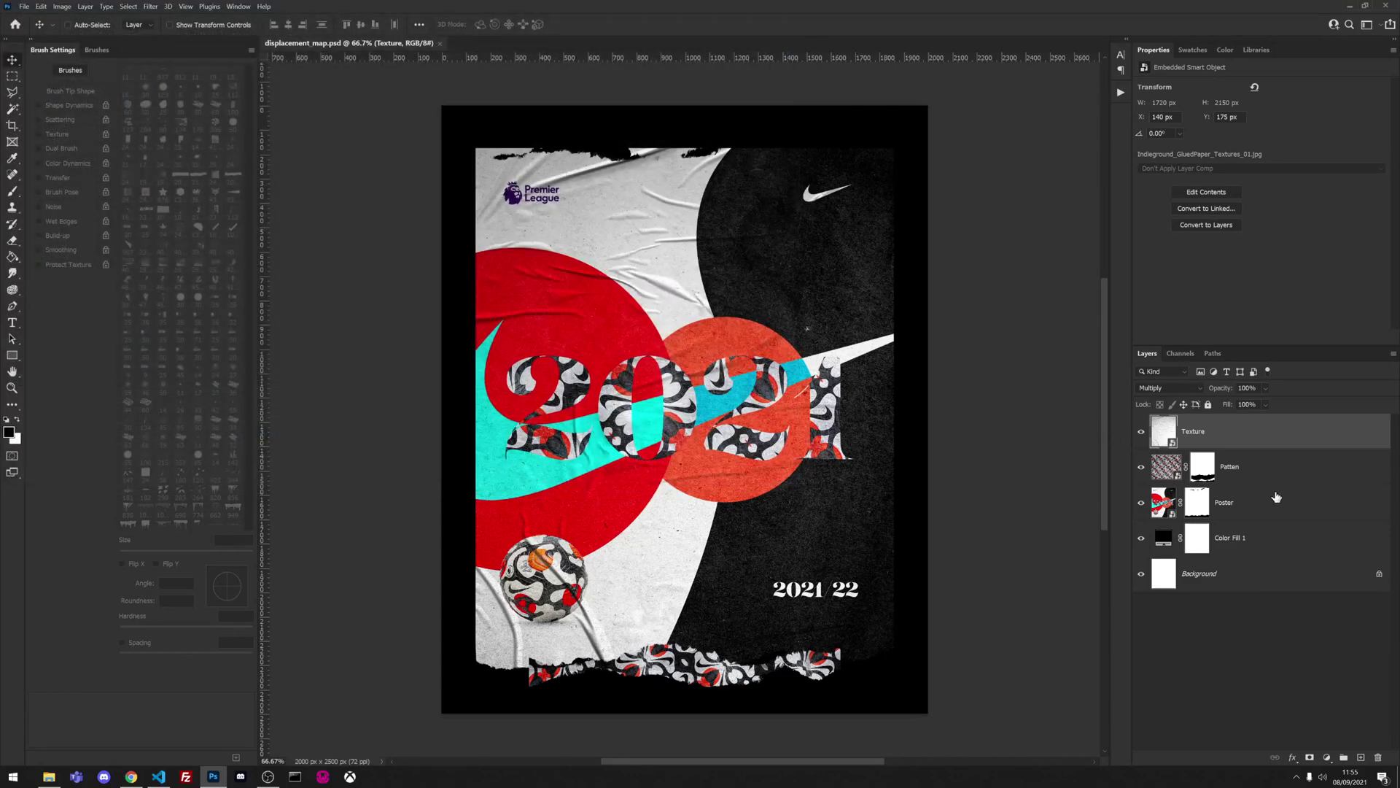
Delete the Patten and Poster layers and set the Texture layer's blend mode to Normal.
click(1276, 469)
key(Delete)
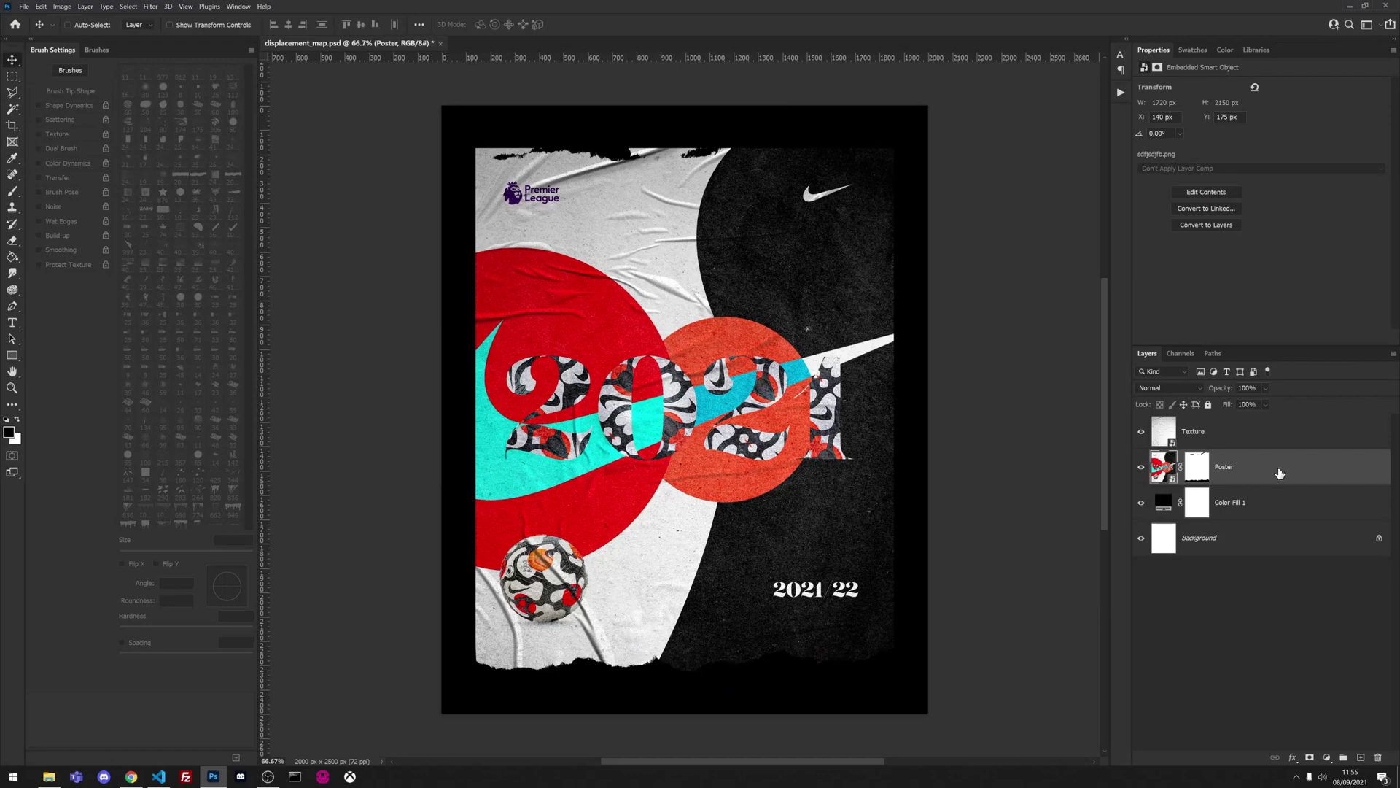
key(Delete)
click(1225, 432)
click(1166, 388)
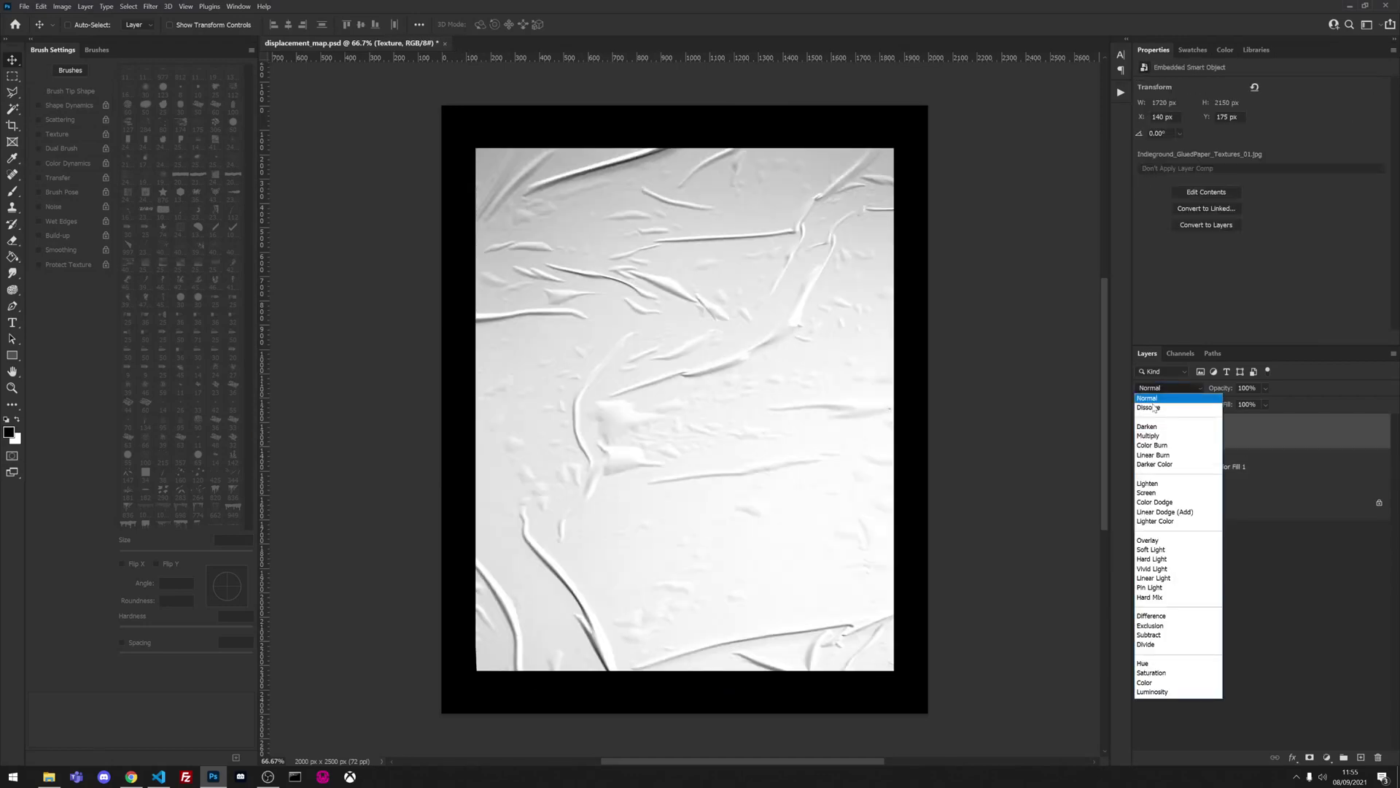
click(1163, 400)
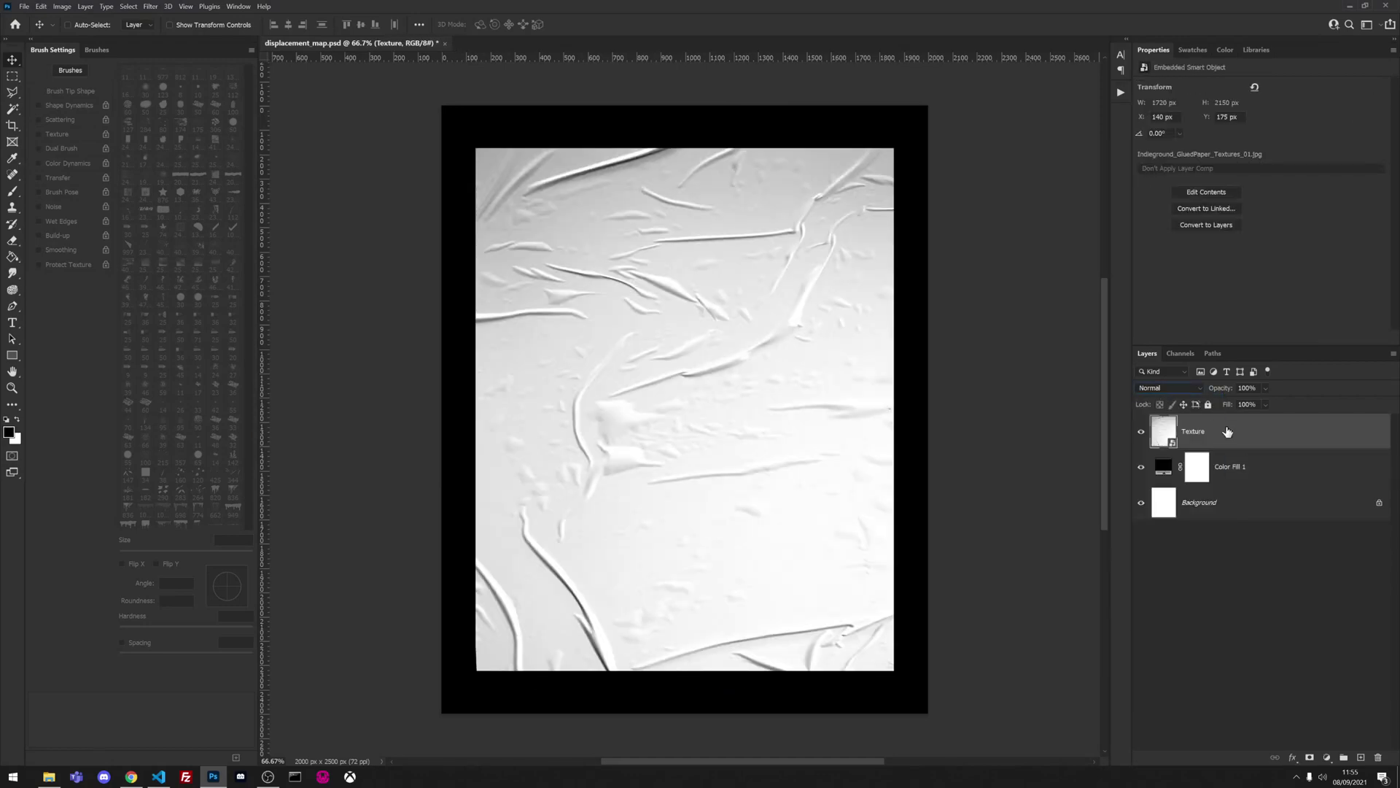
key(ctrl+o)
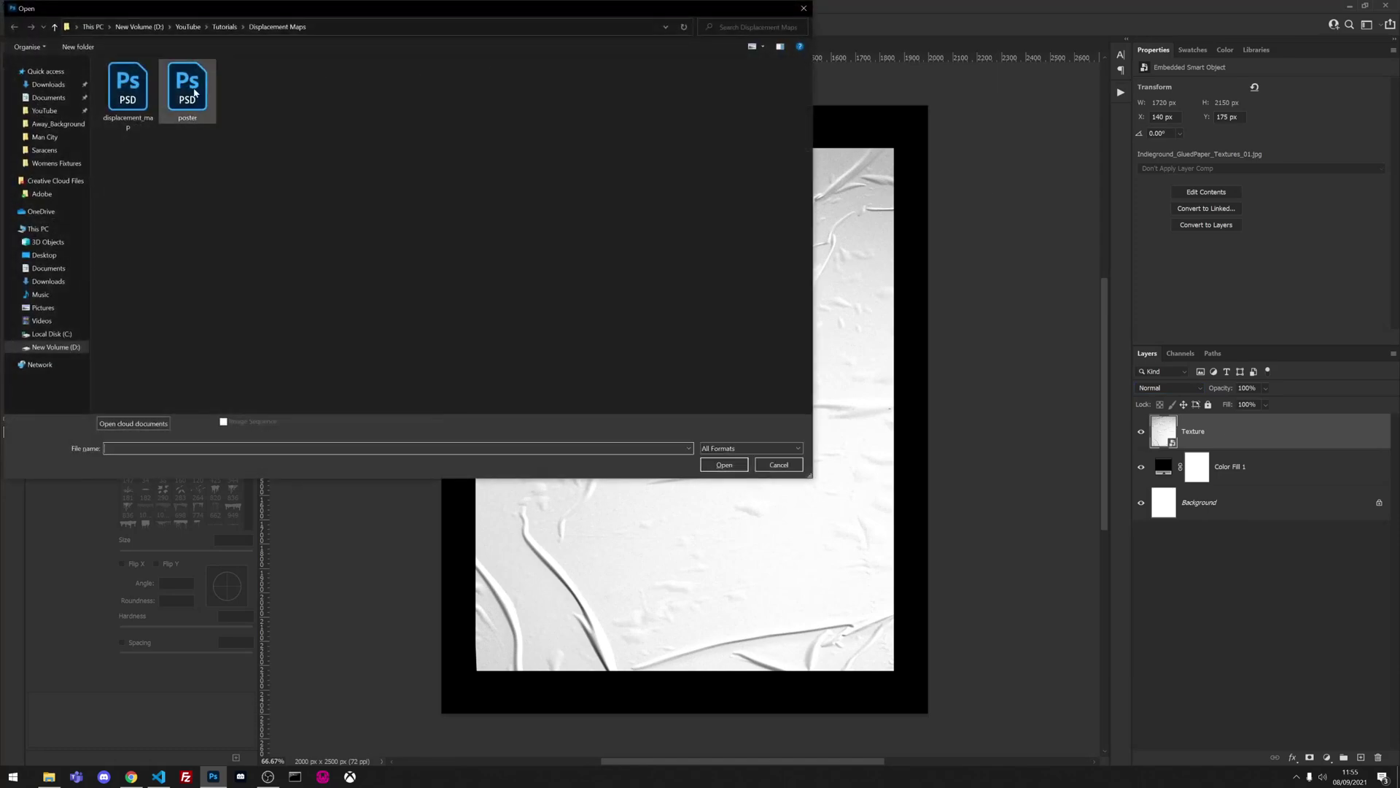
Reopen poster.psd and apply a 10/10 Displace filter to the Poster layer using displacement_map.psd.
double_click(187, 88)
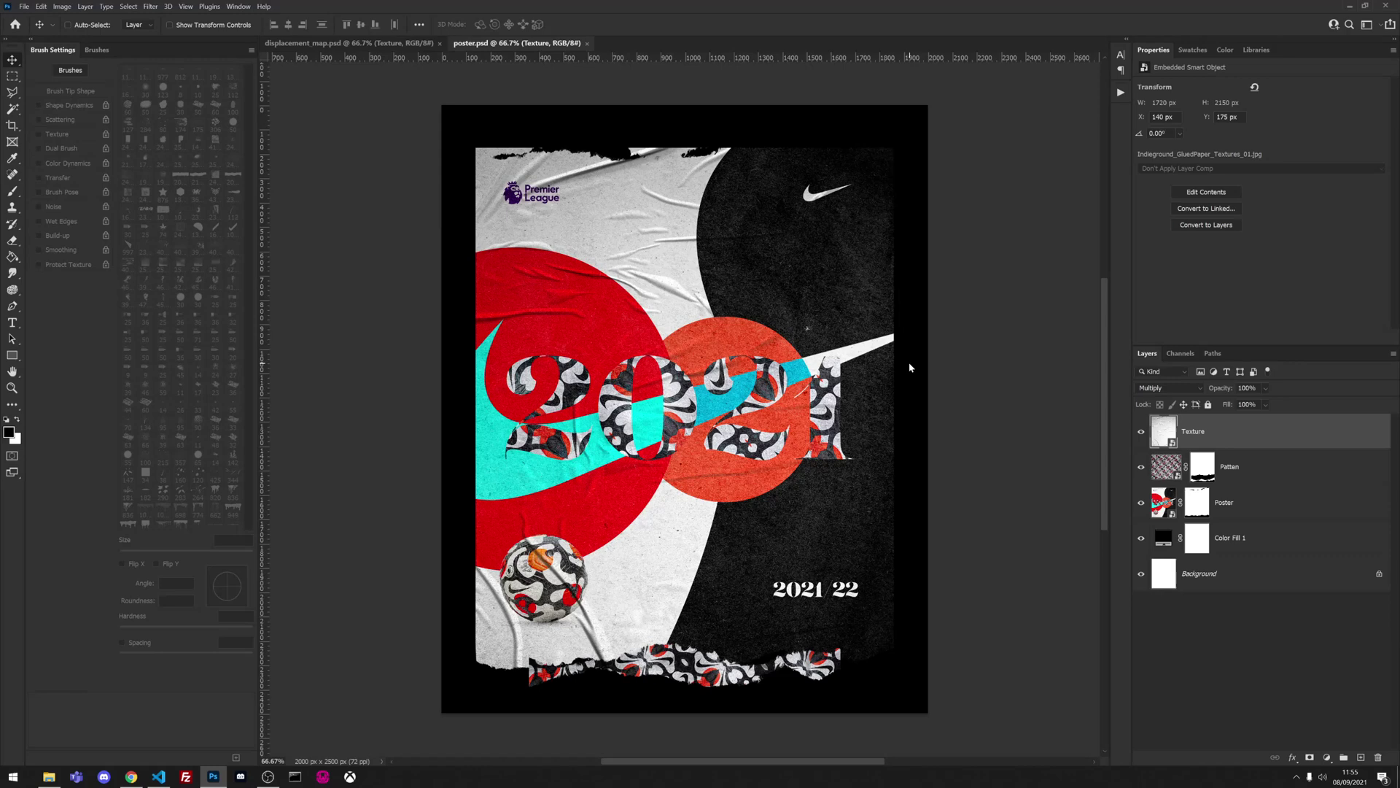
click(1253, 502)
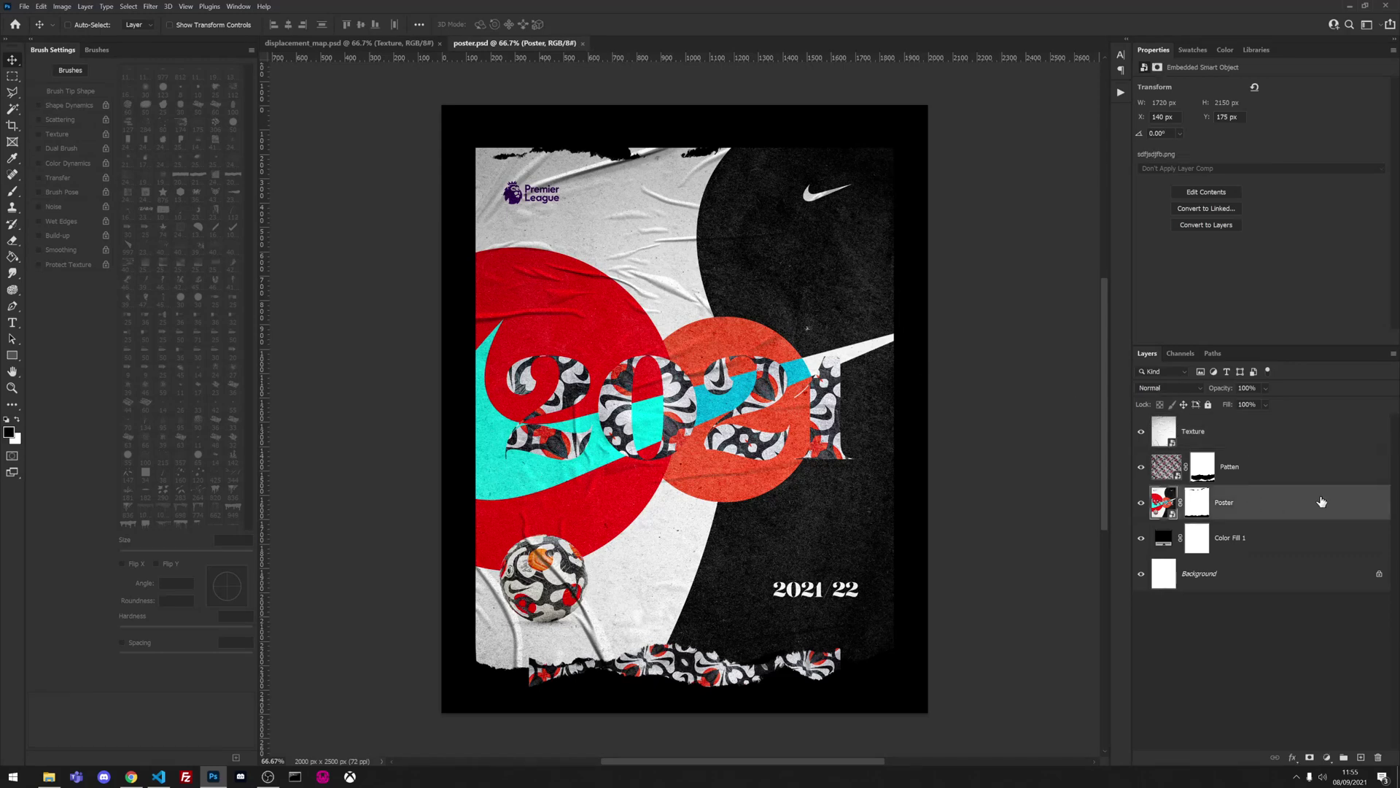
click(154, 6)
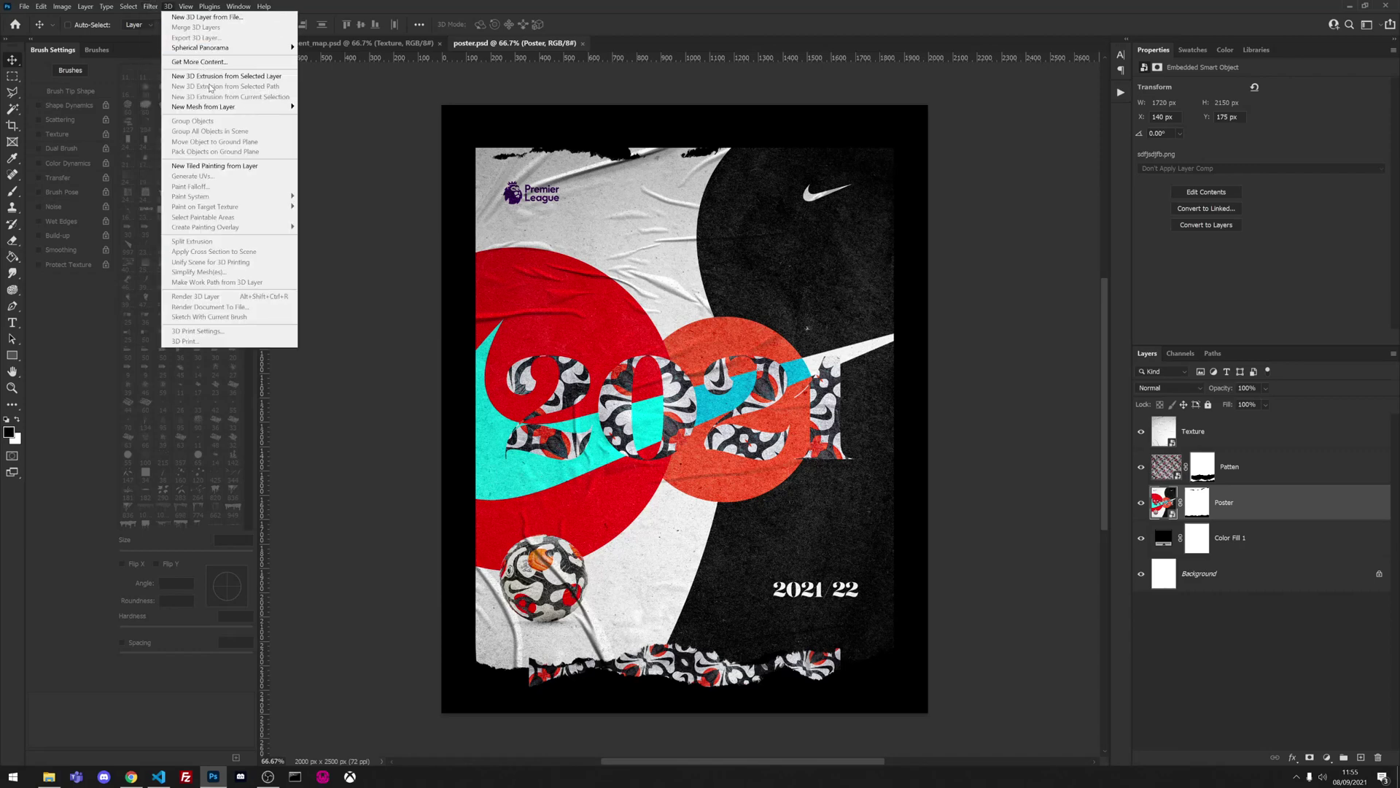
mouse_move(256, 157)
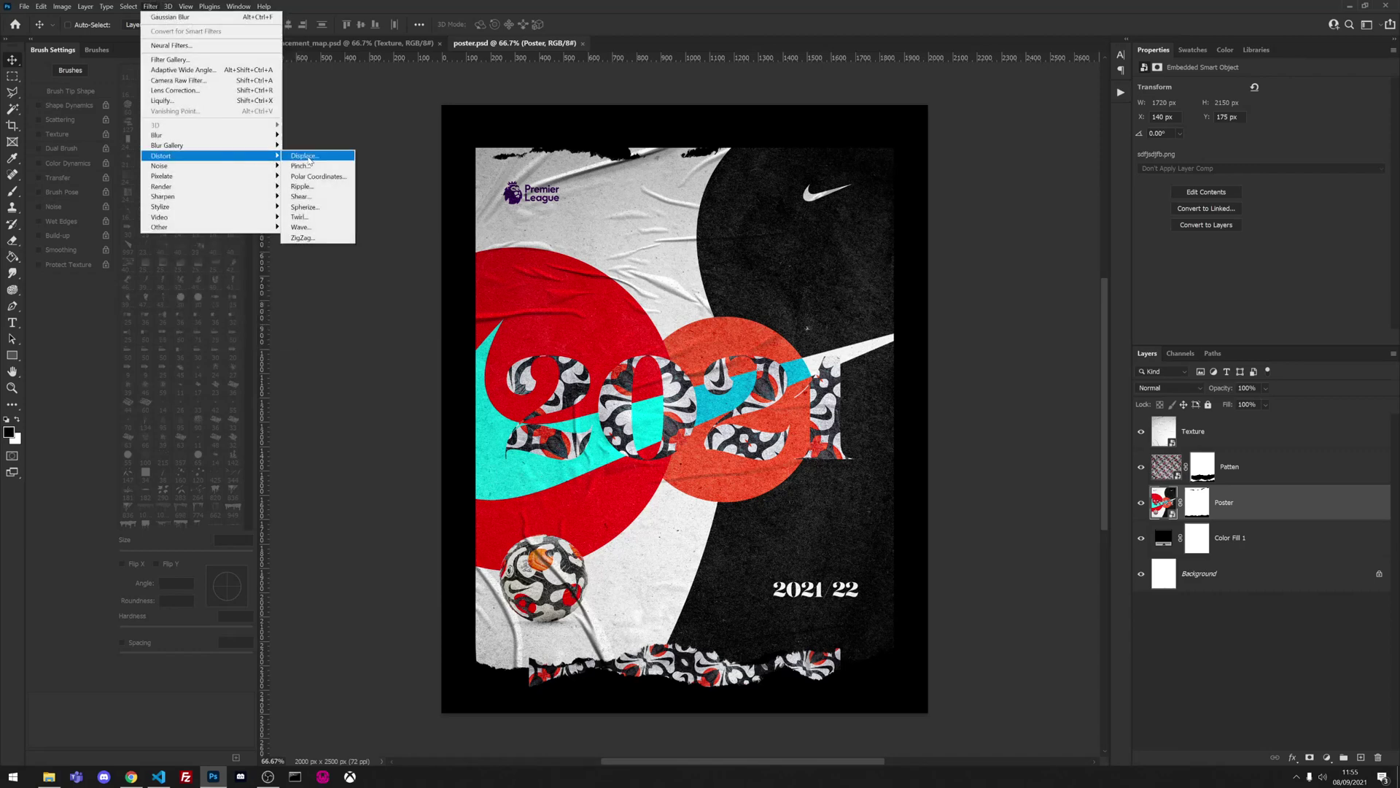
click(310, 155)
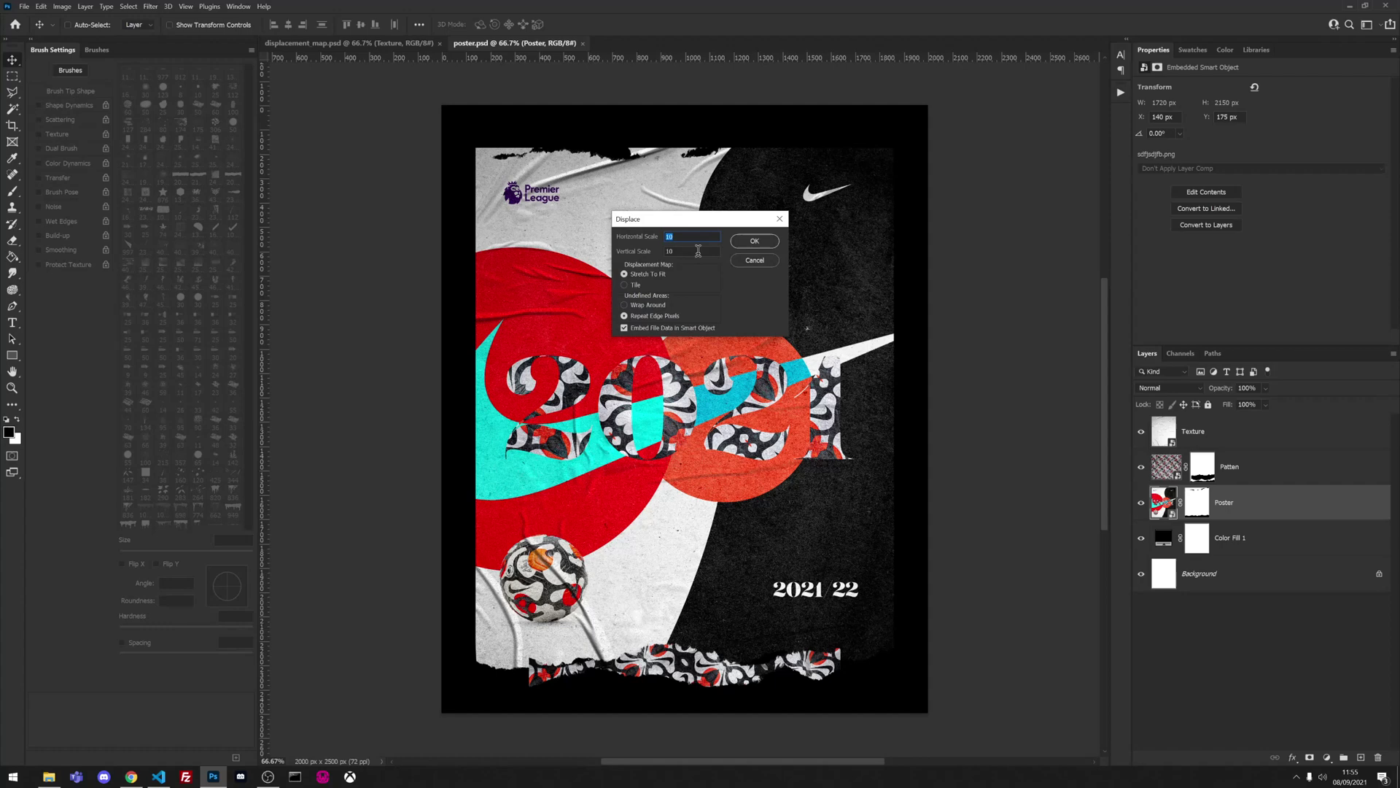
click(766, 242)
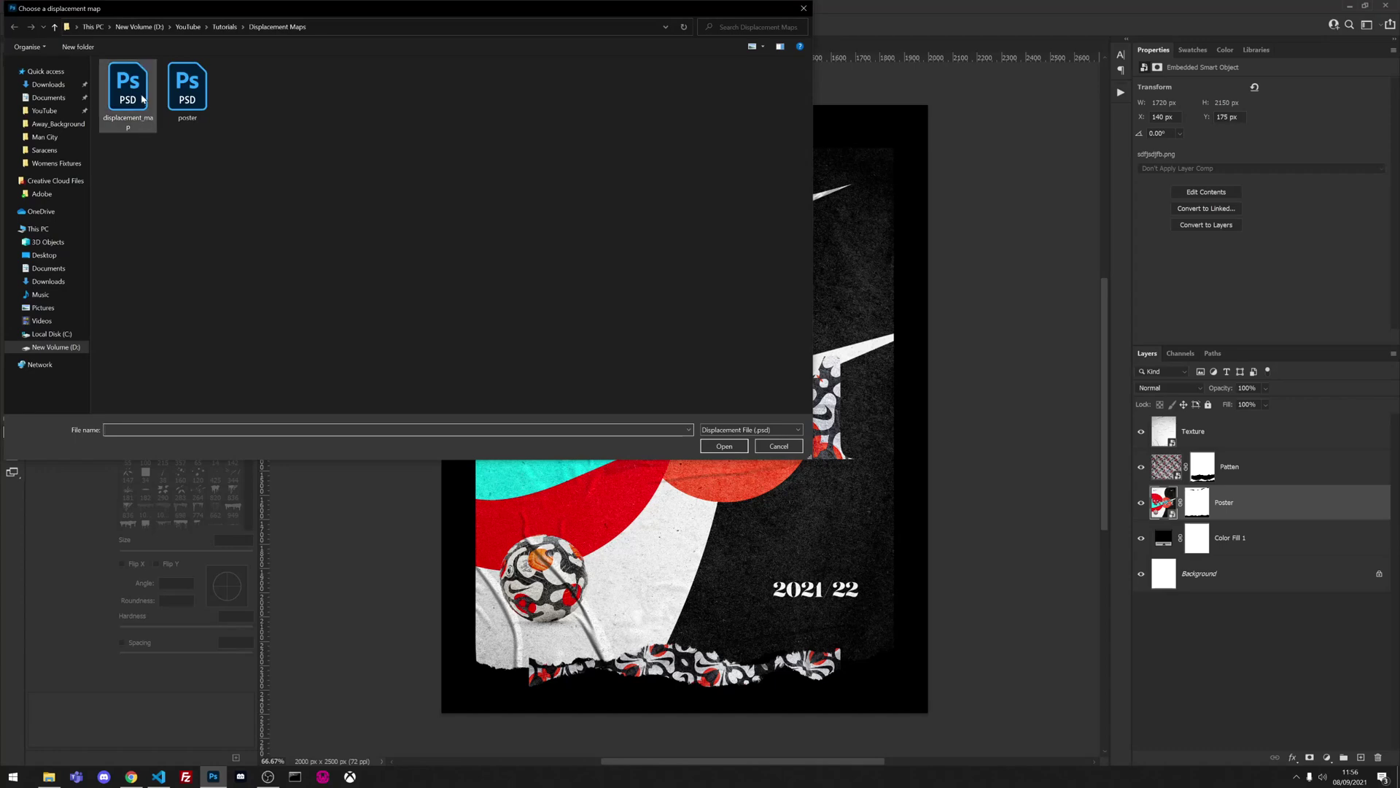
double_click(142, 99)
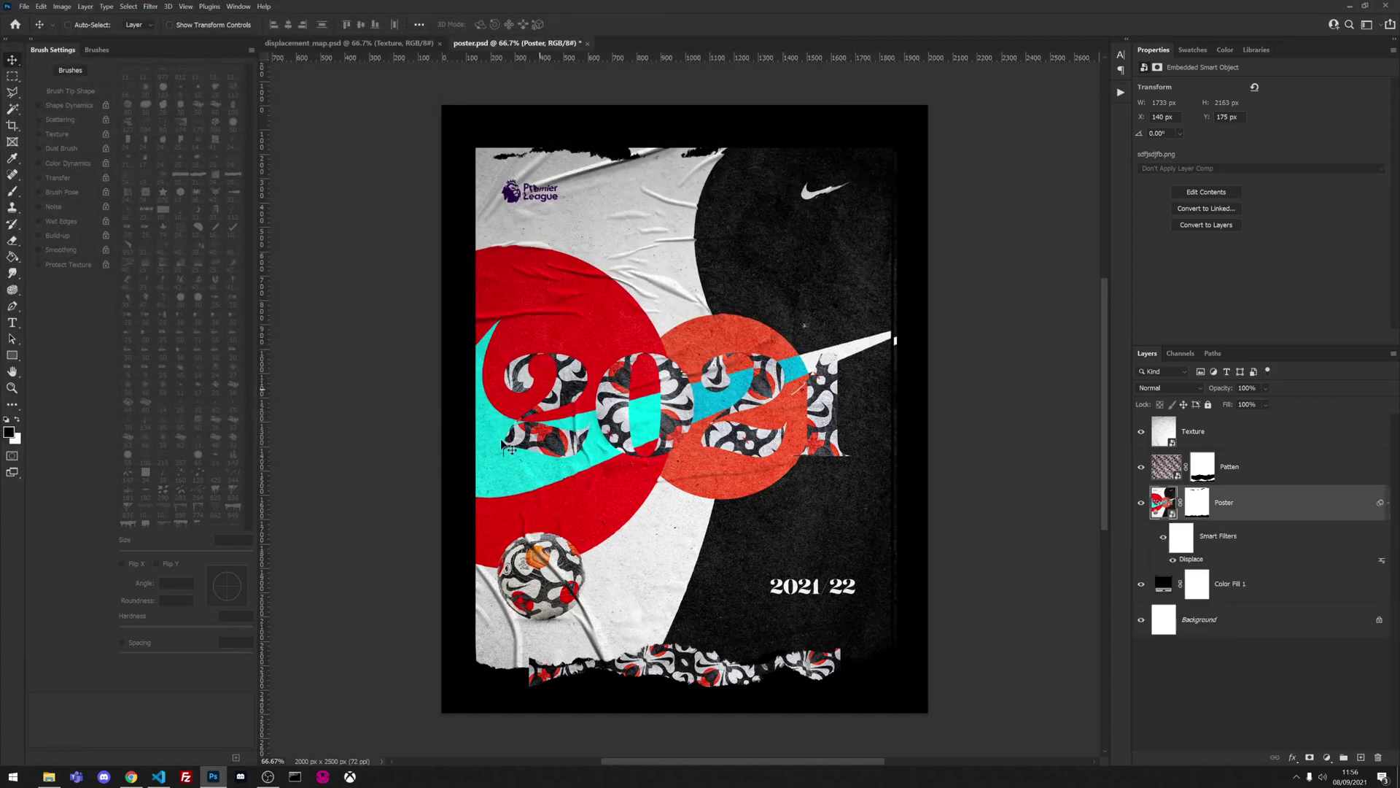
key(ctrl+plus)
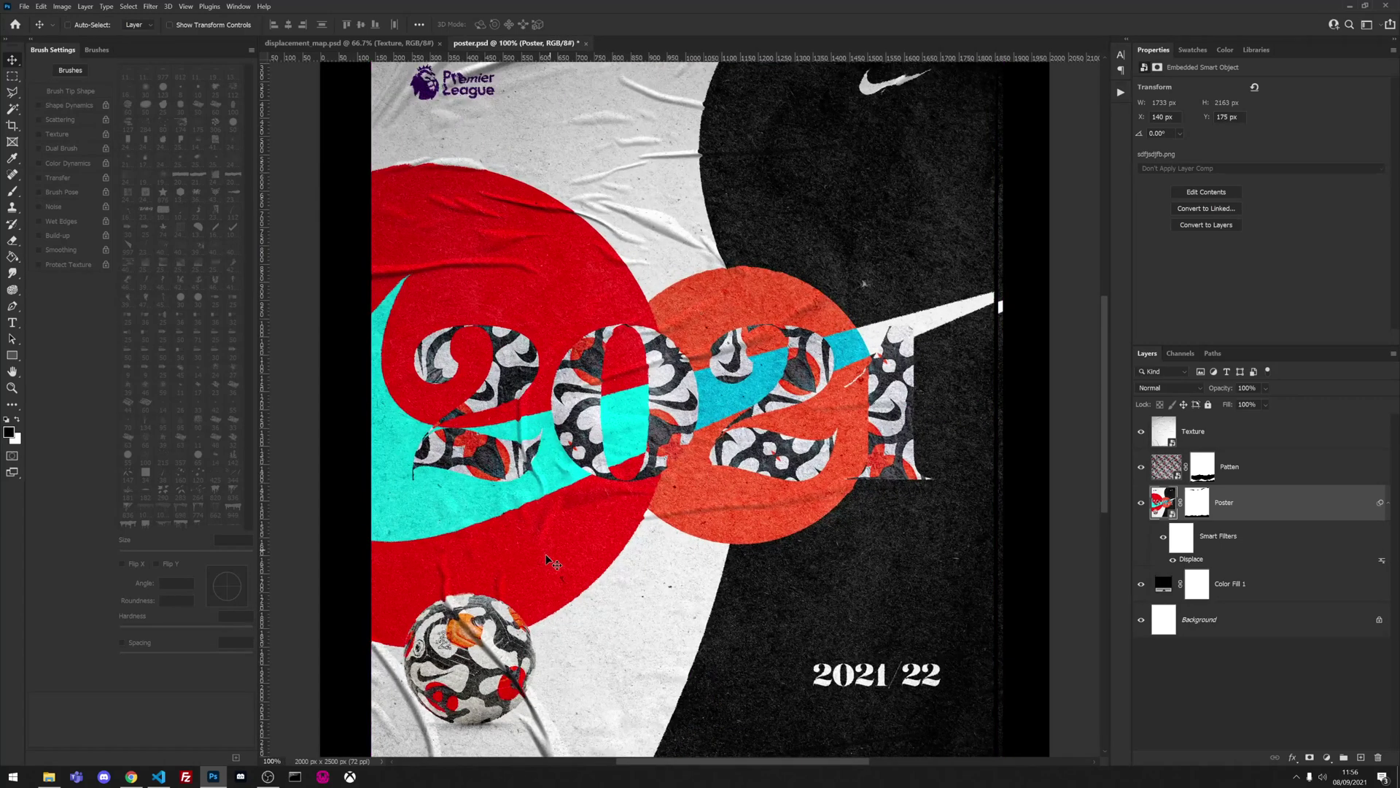
drag(609, 527, 689, 448)
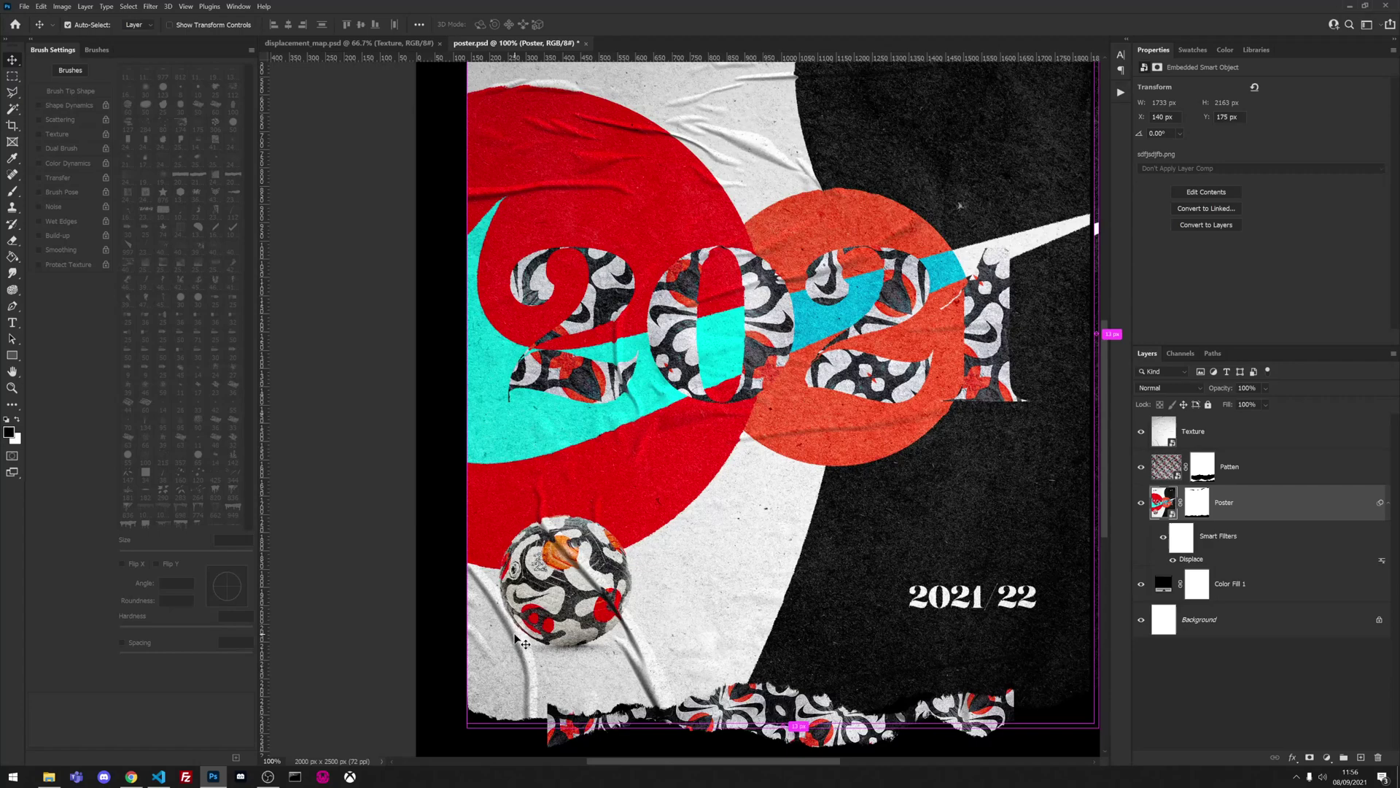
key(ctrl+plus)
drag(541, 616, 575, 659)
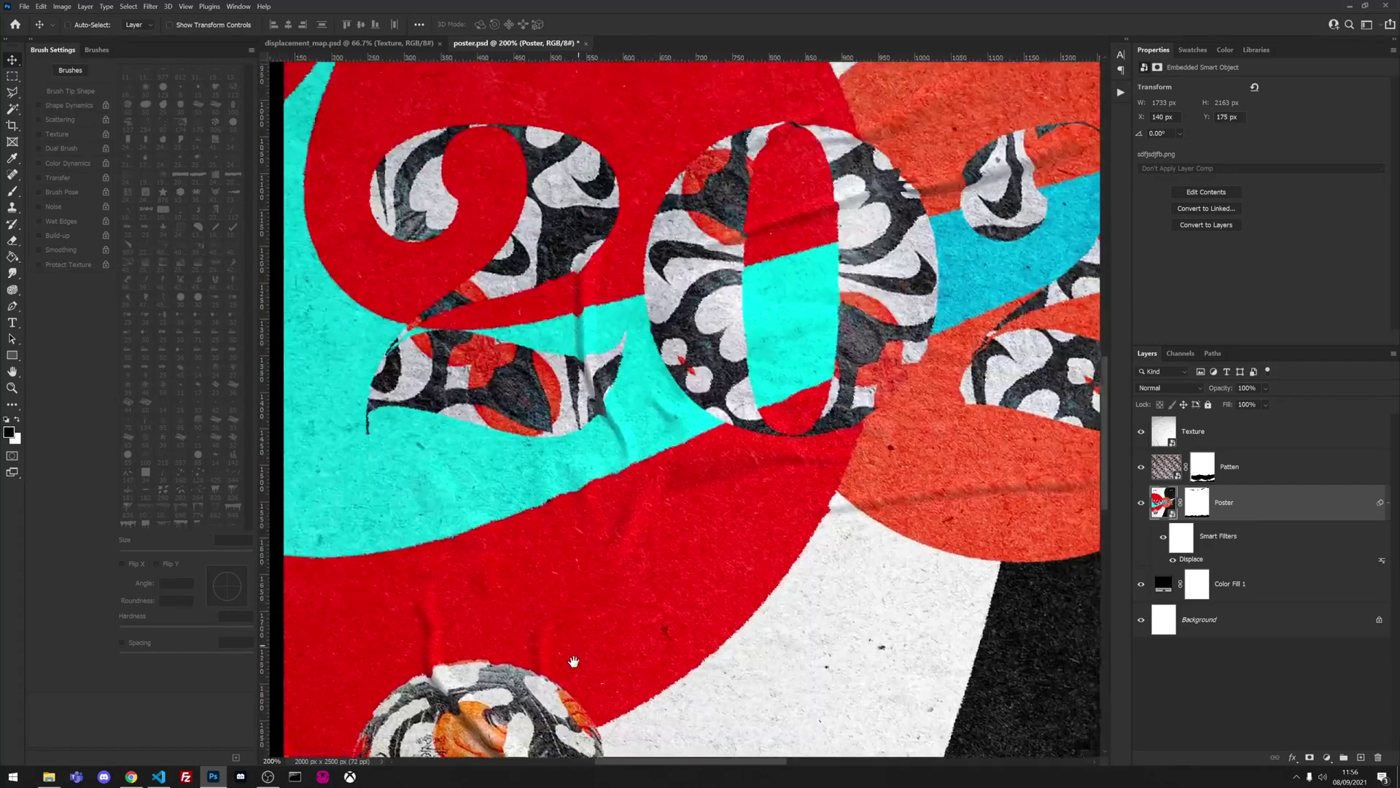
scroll(676, 462, up, 2)
scroll(677, 463, up, 1)
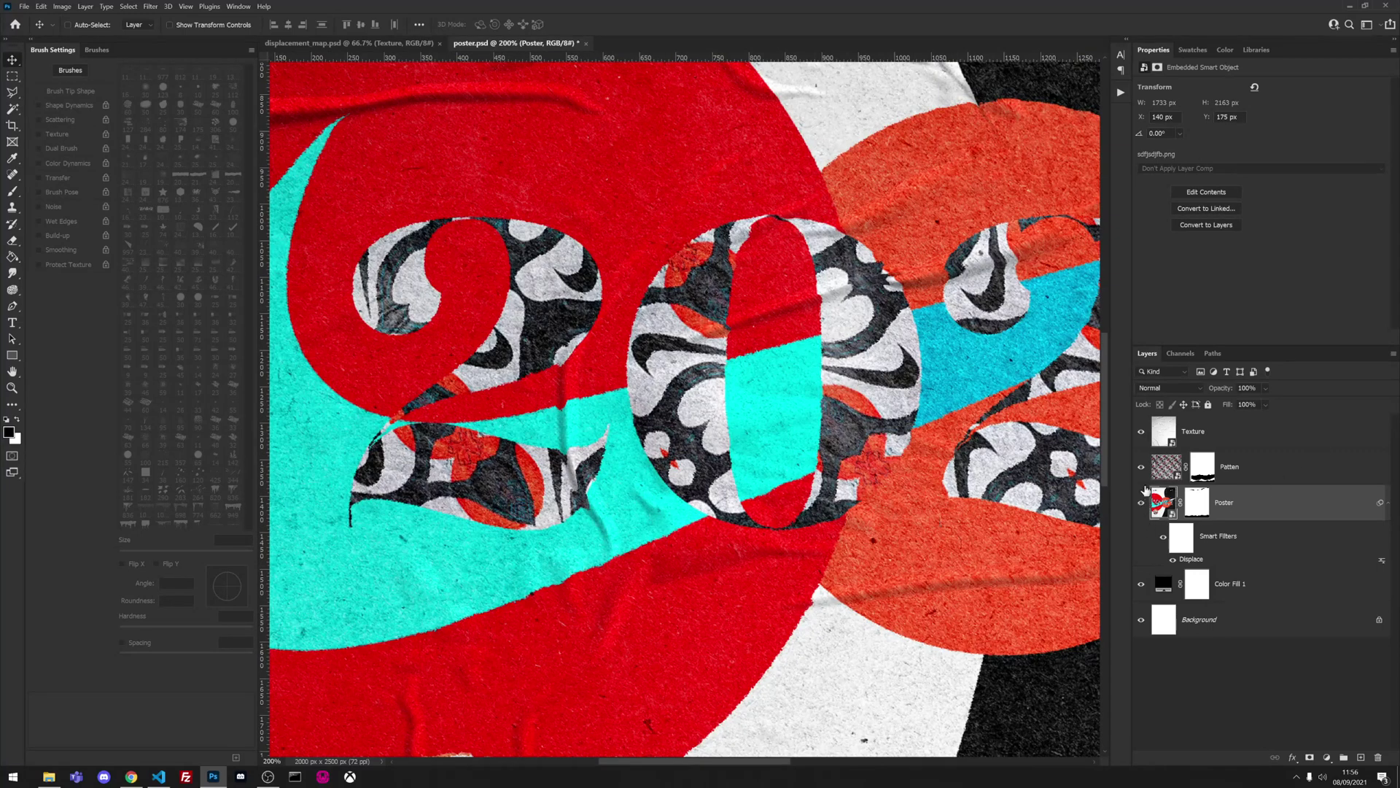
click(1173, 559)
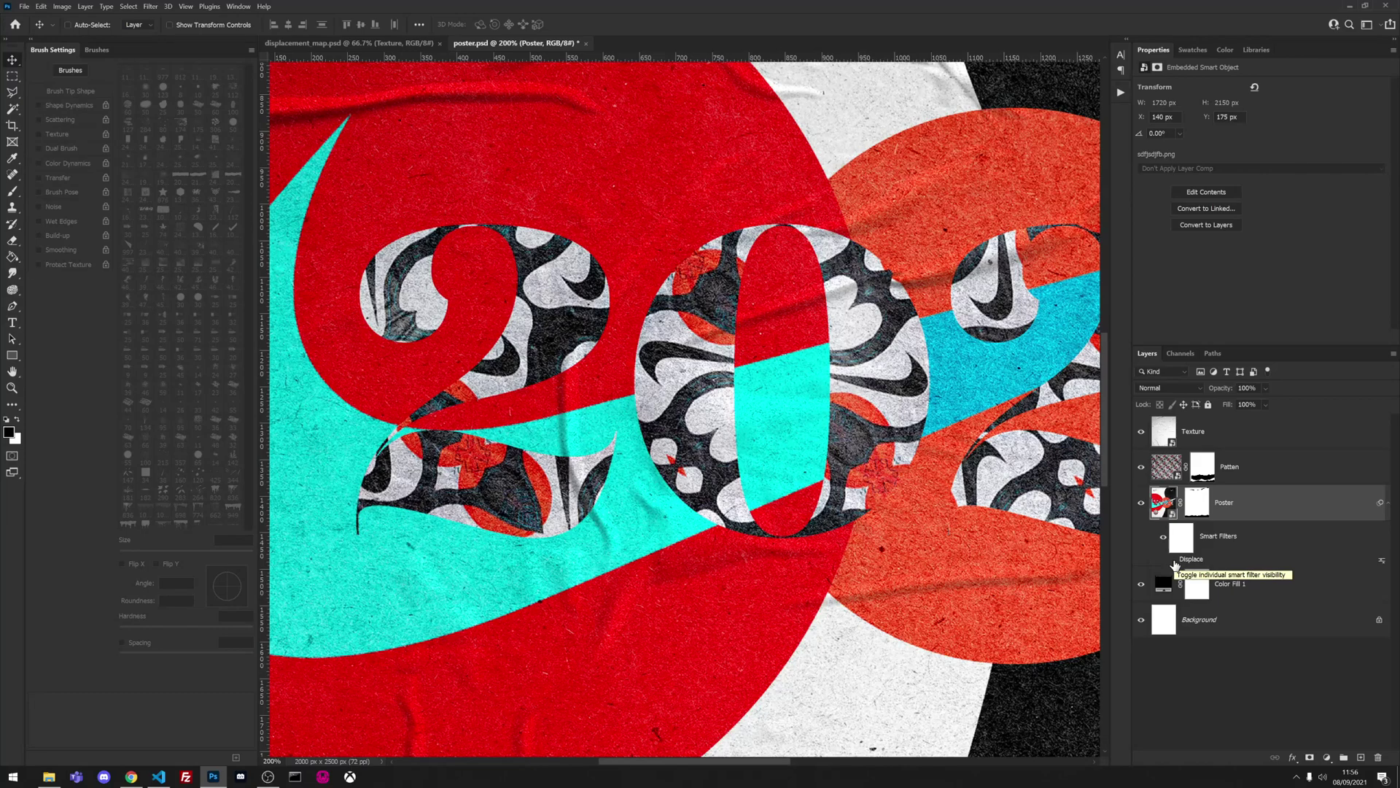
click(1173, 559)
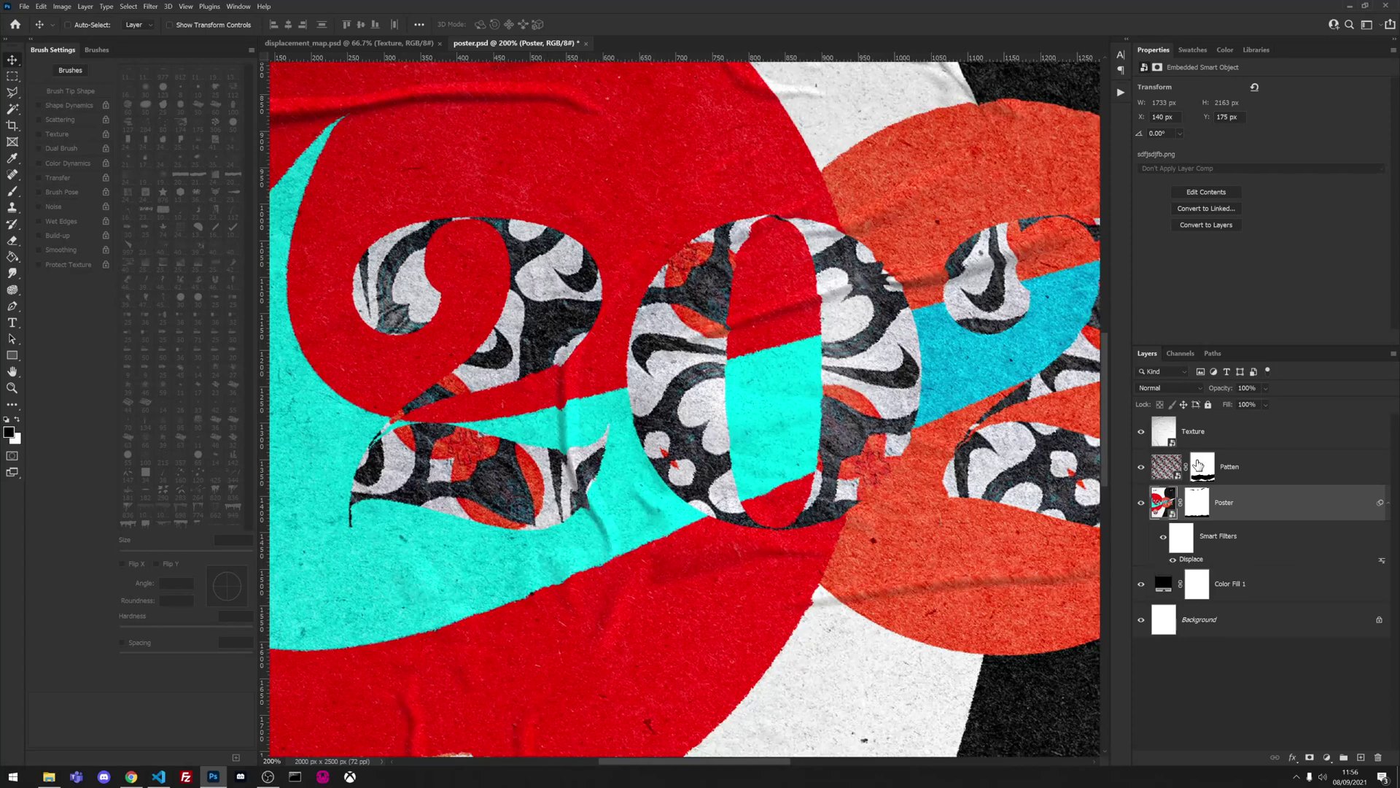
Blur the displacement_map.psd Texture layer with a 1.0-pixel Gaussian Blur, save, and return to poster.psd.
click(376, 43)
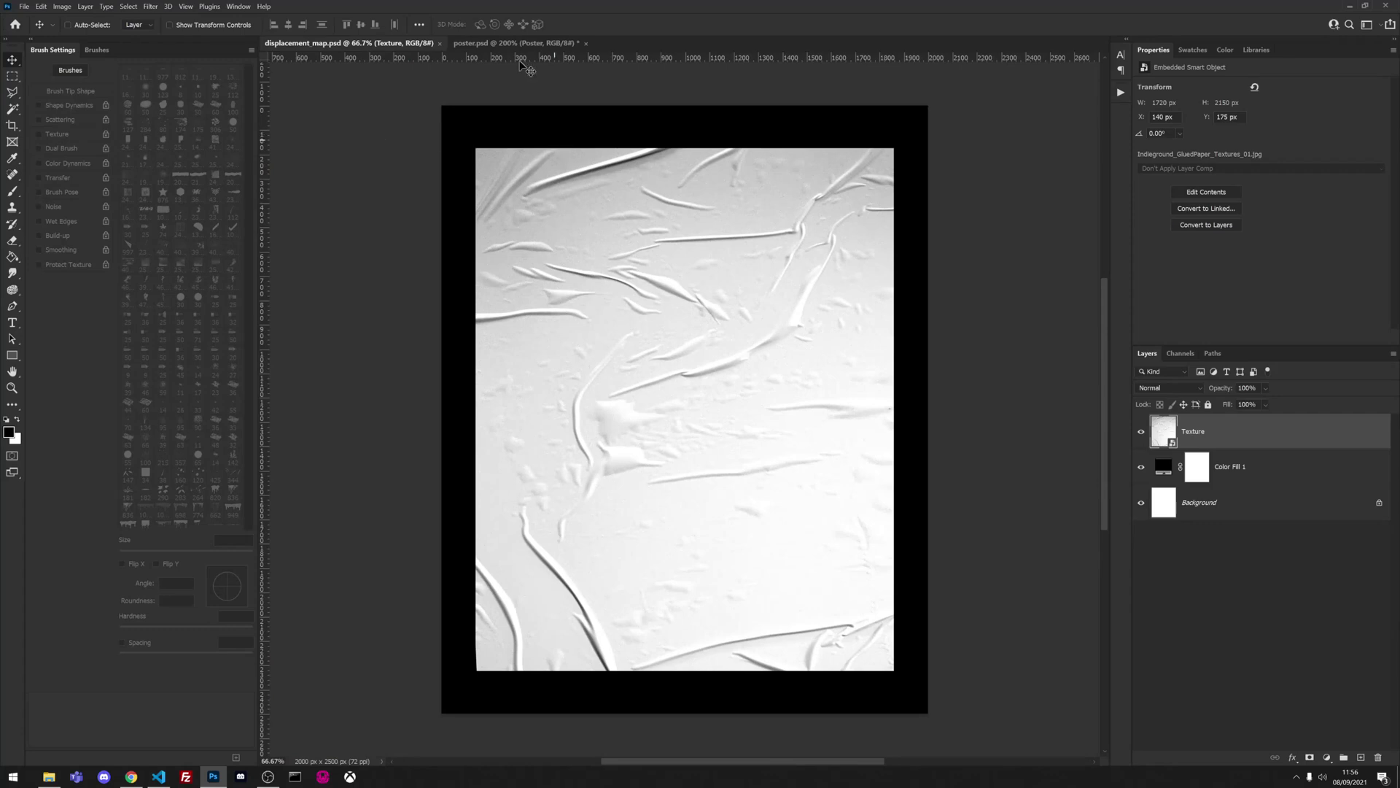
click(150, 6)
mouse_move(263, 136)
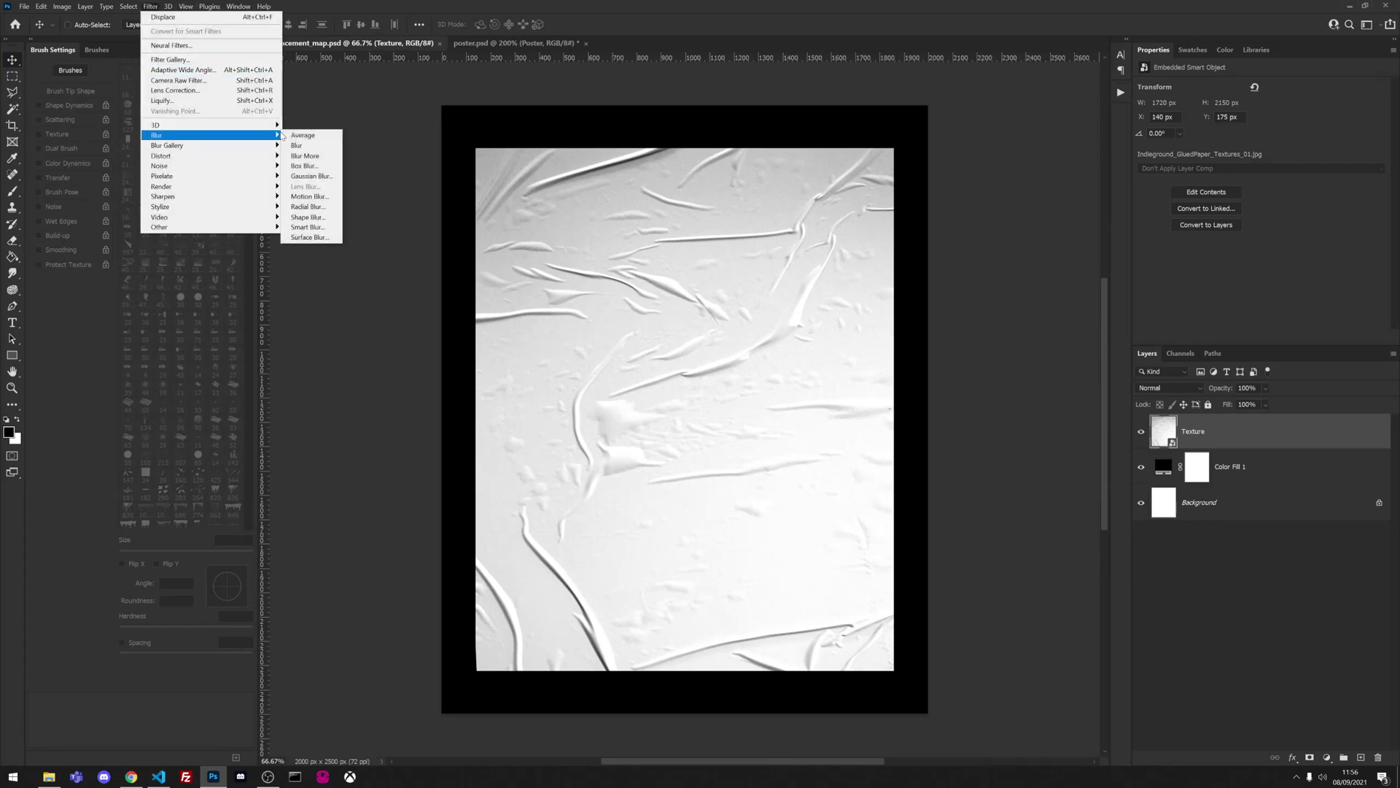
click(306, 177)
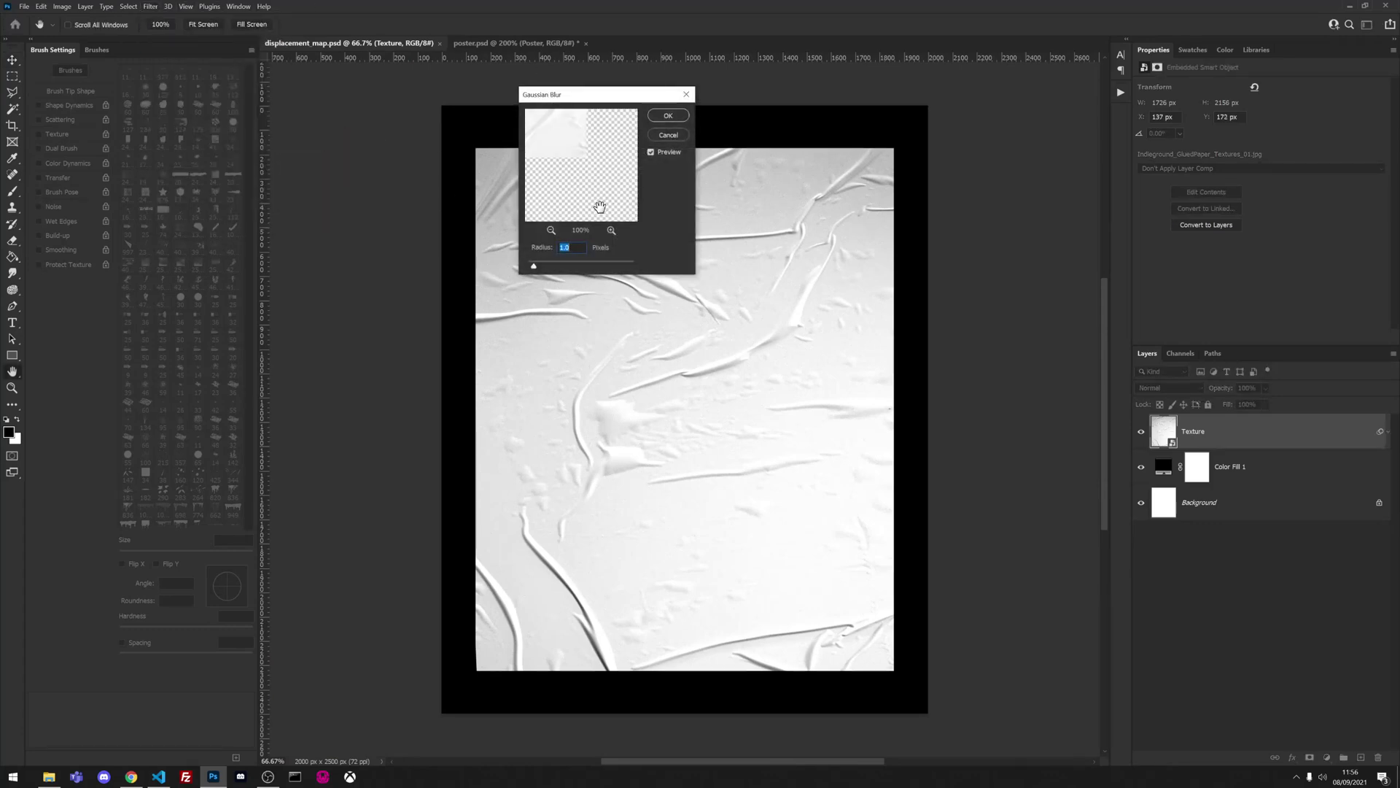
click(664, 116)
key(ctrl+s)
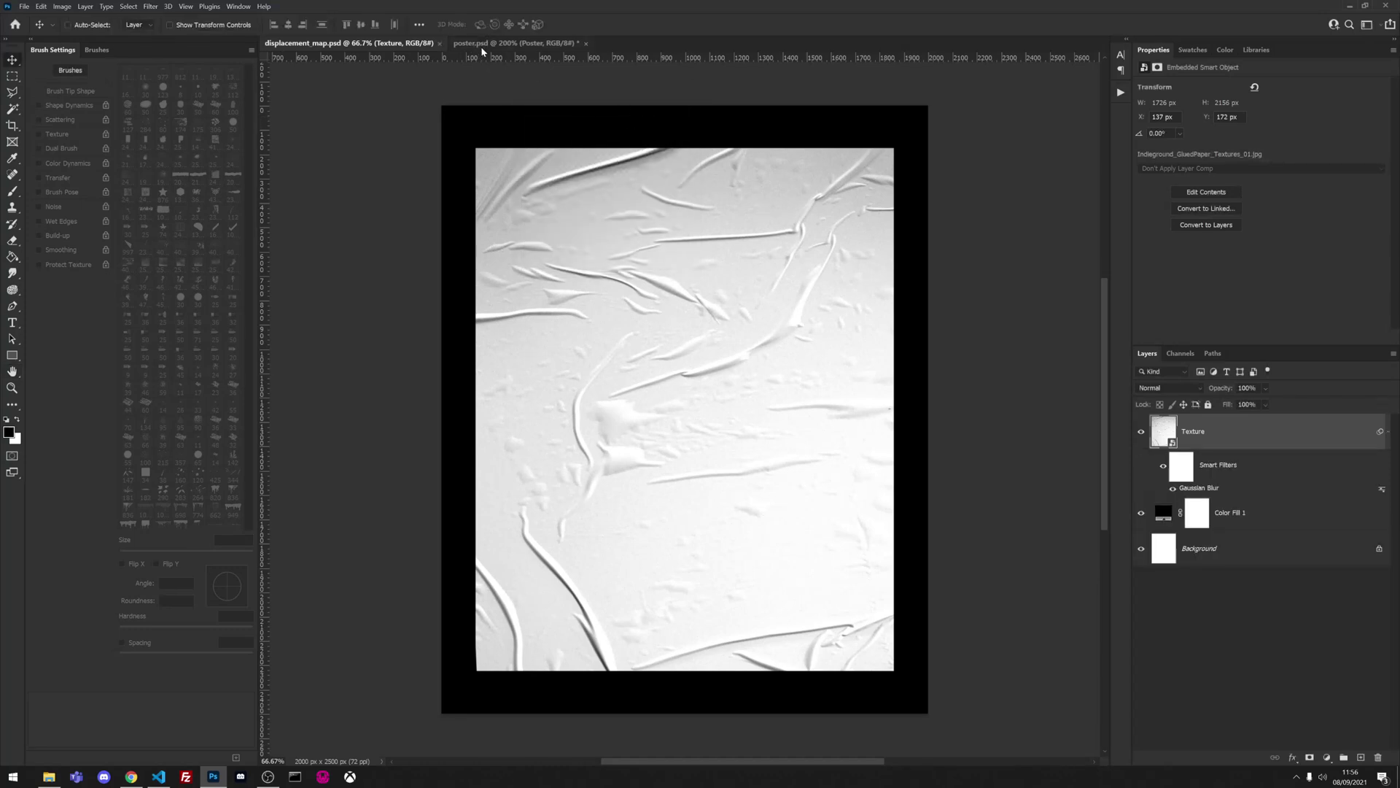
click(482, 45)
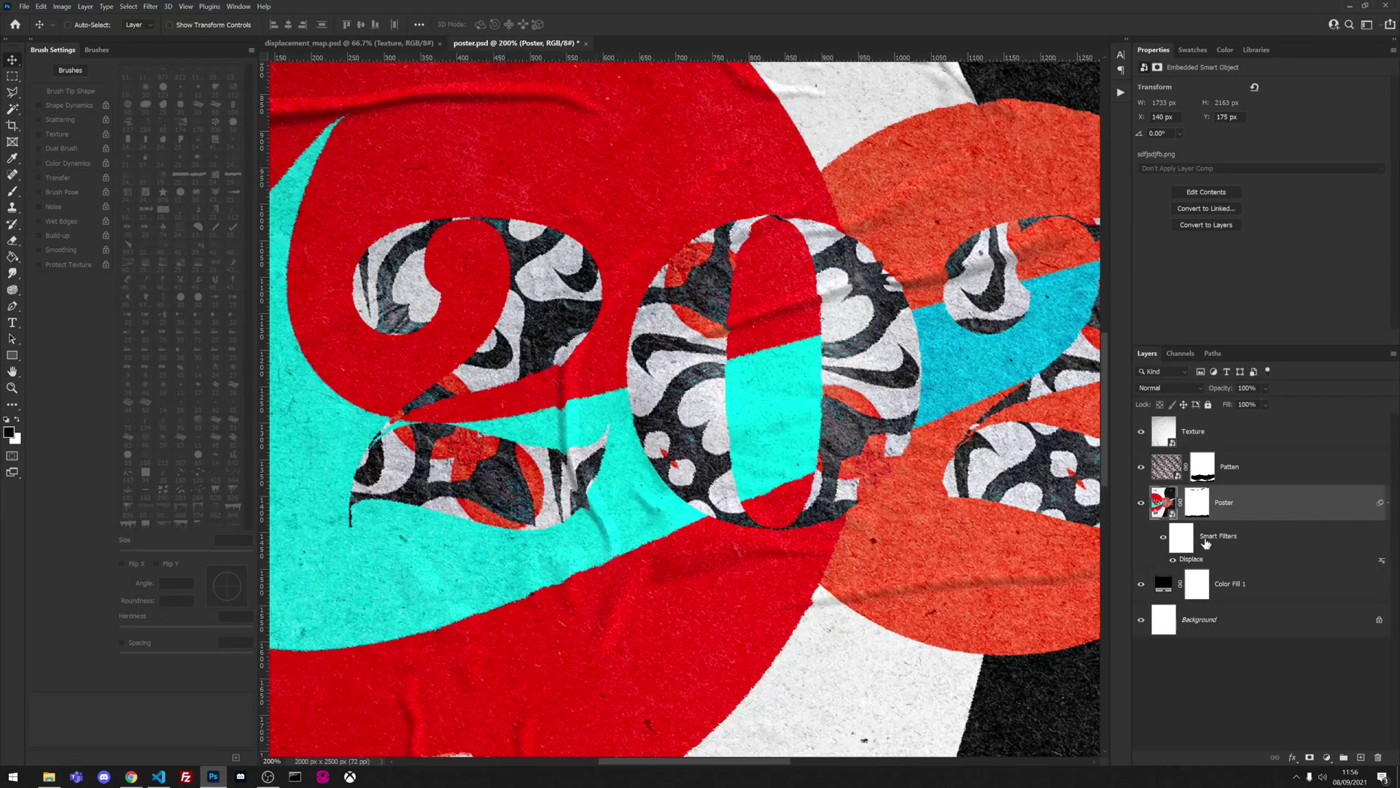
Reapply the Poster's Displace filter with the blurred displacement_map.psd as its map.
double_click(1194, 565)
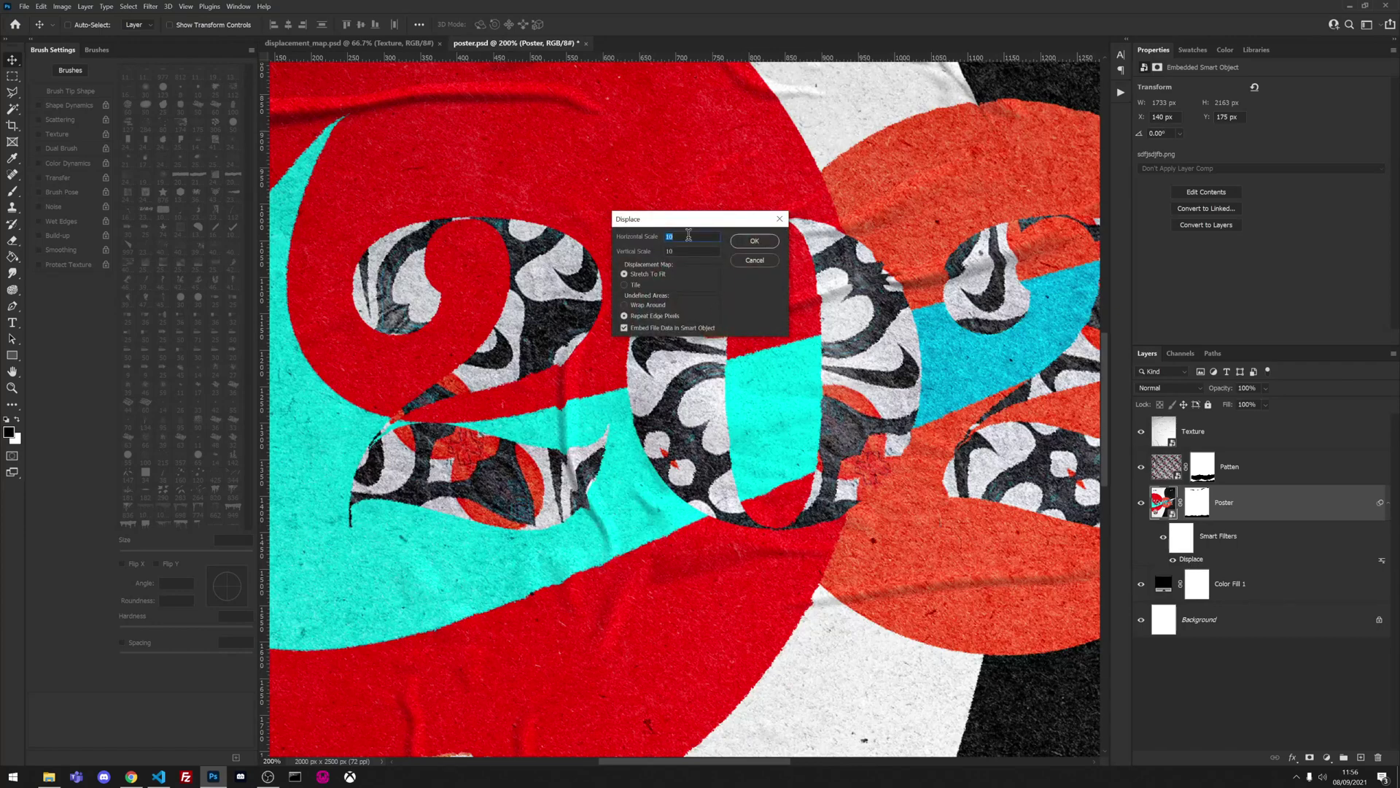
click(742, 240)
double_click(132, 88)
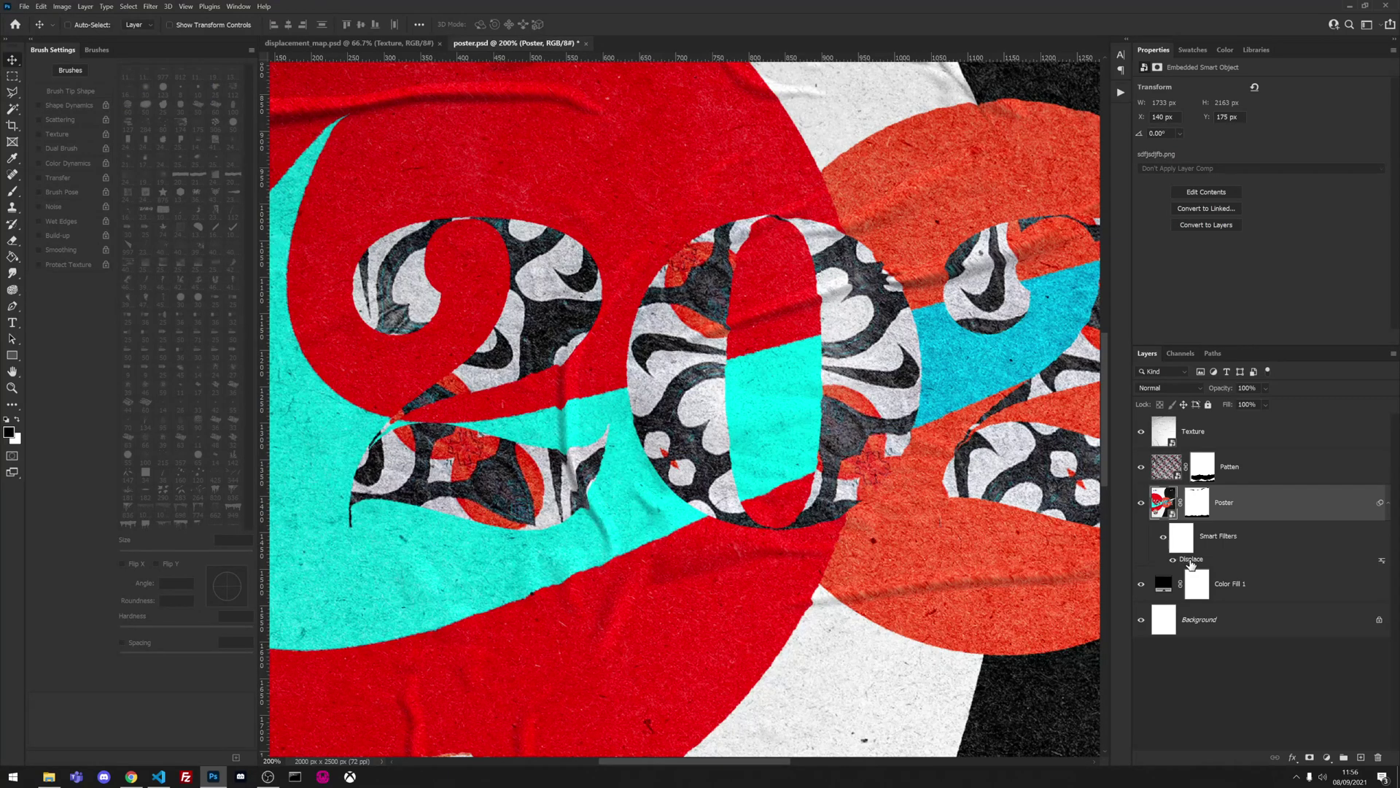
Change the Displace filter to horizontal scale 5 and vertical scale 6, reusing displacement_map.psd.
double_click(1191, 559)
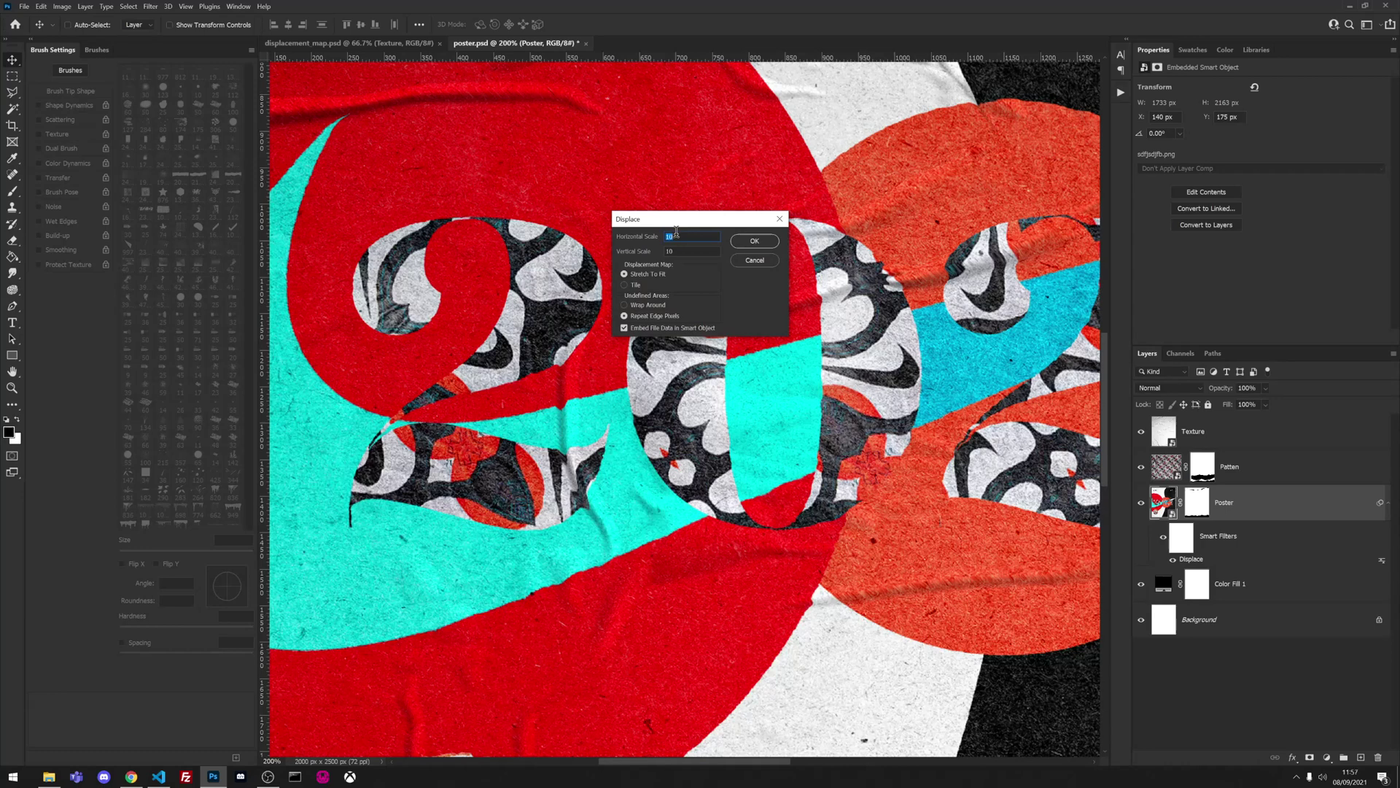
text(5)
key(Tab)
text(6)
click(755, 240)
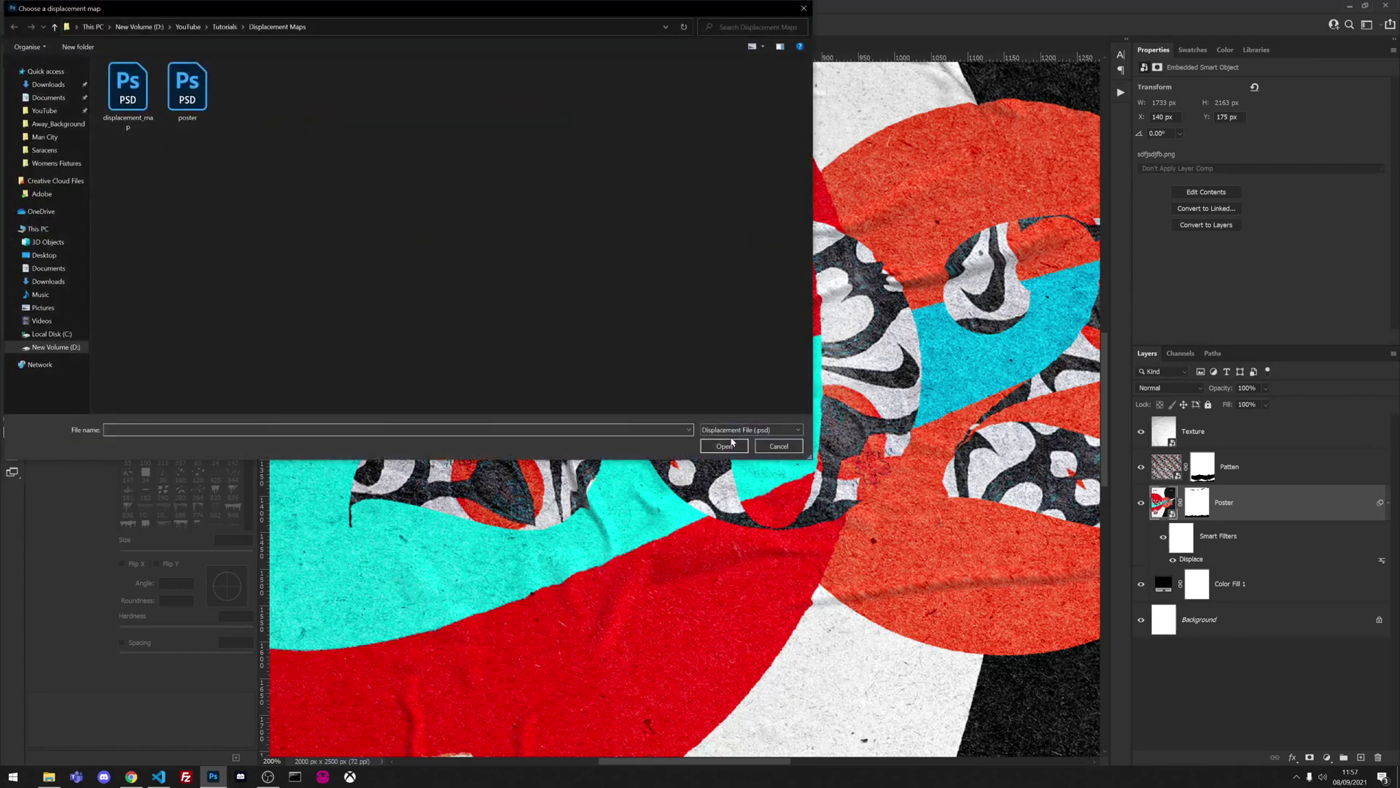
double_click(125, 89)
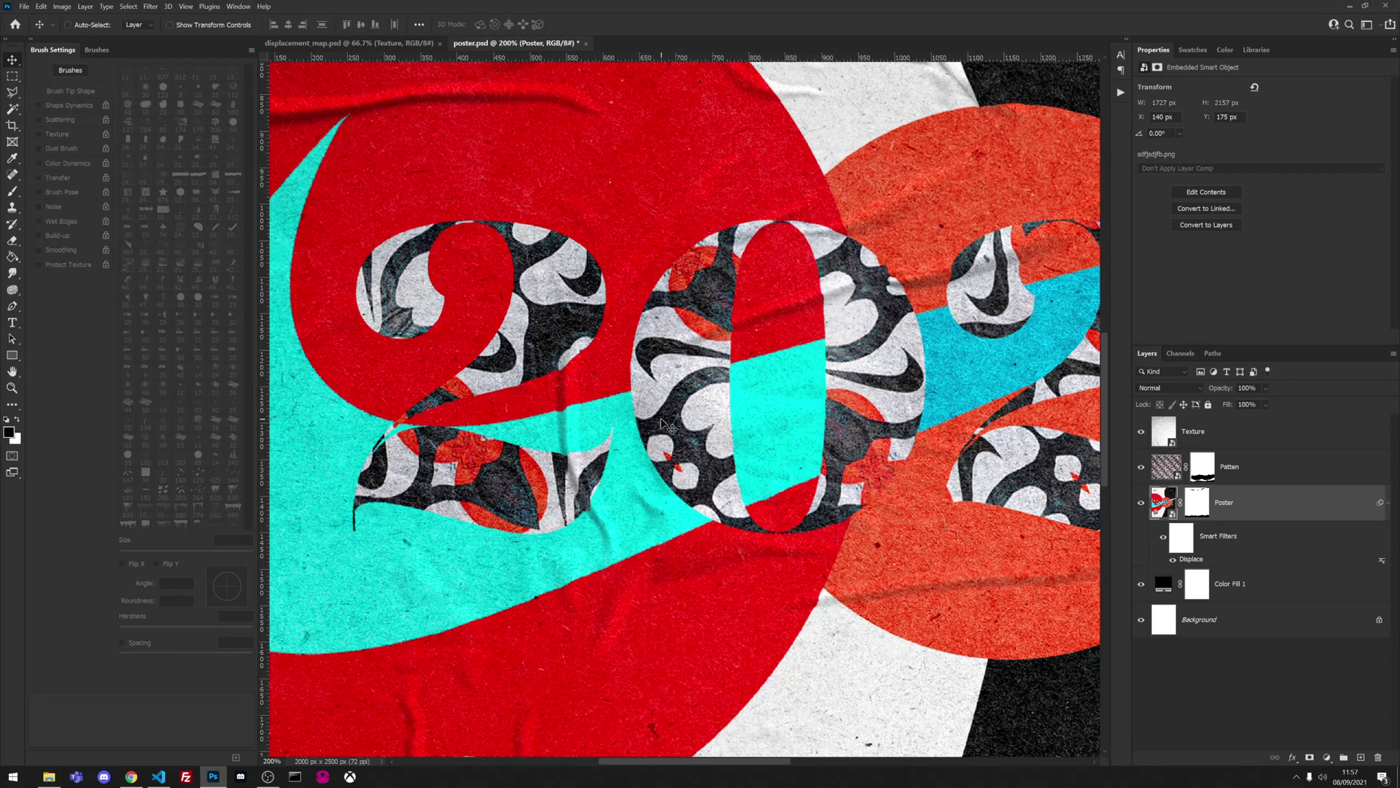
click(1173, 559)
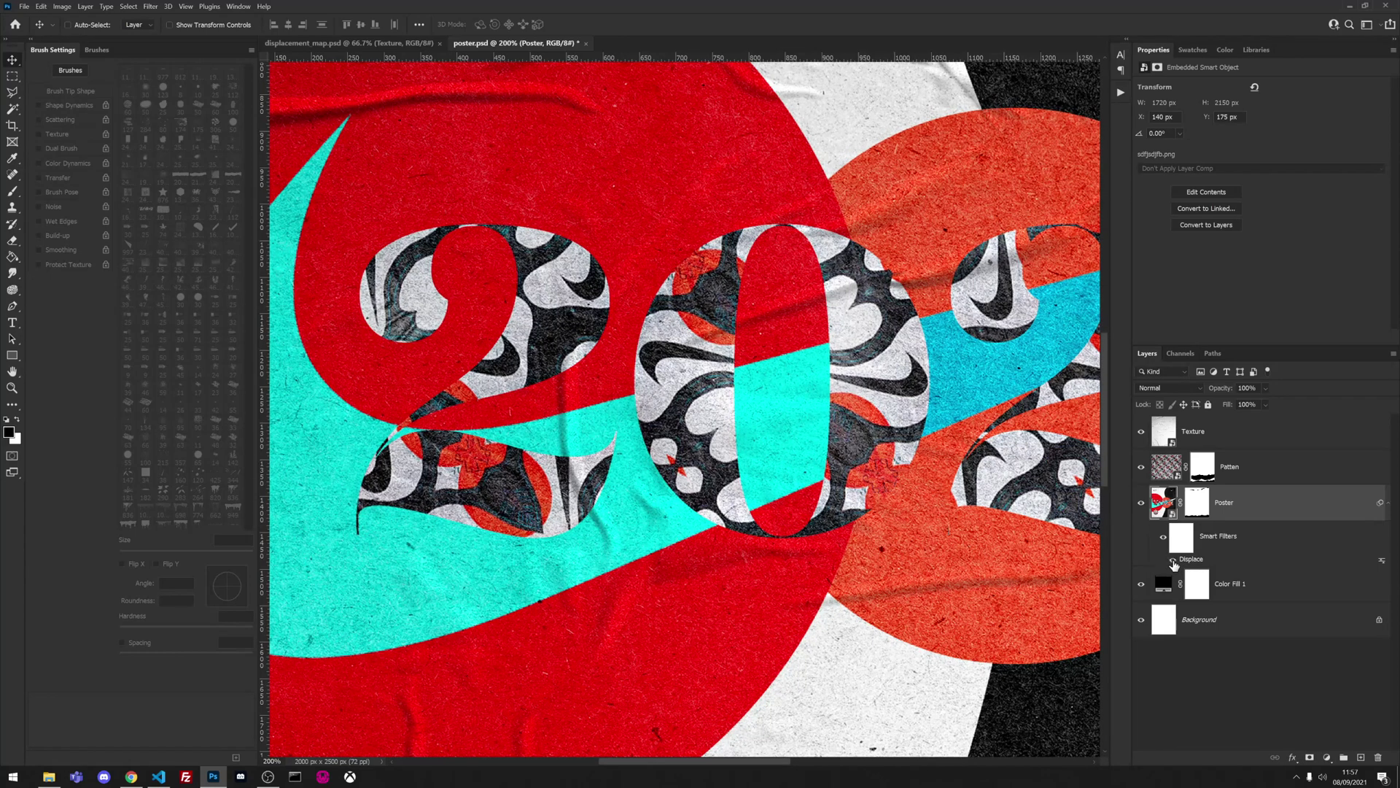
click(1173, 560)
click(1172, 560)
click(1172, 560)
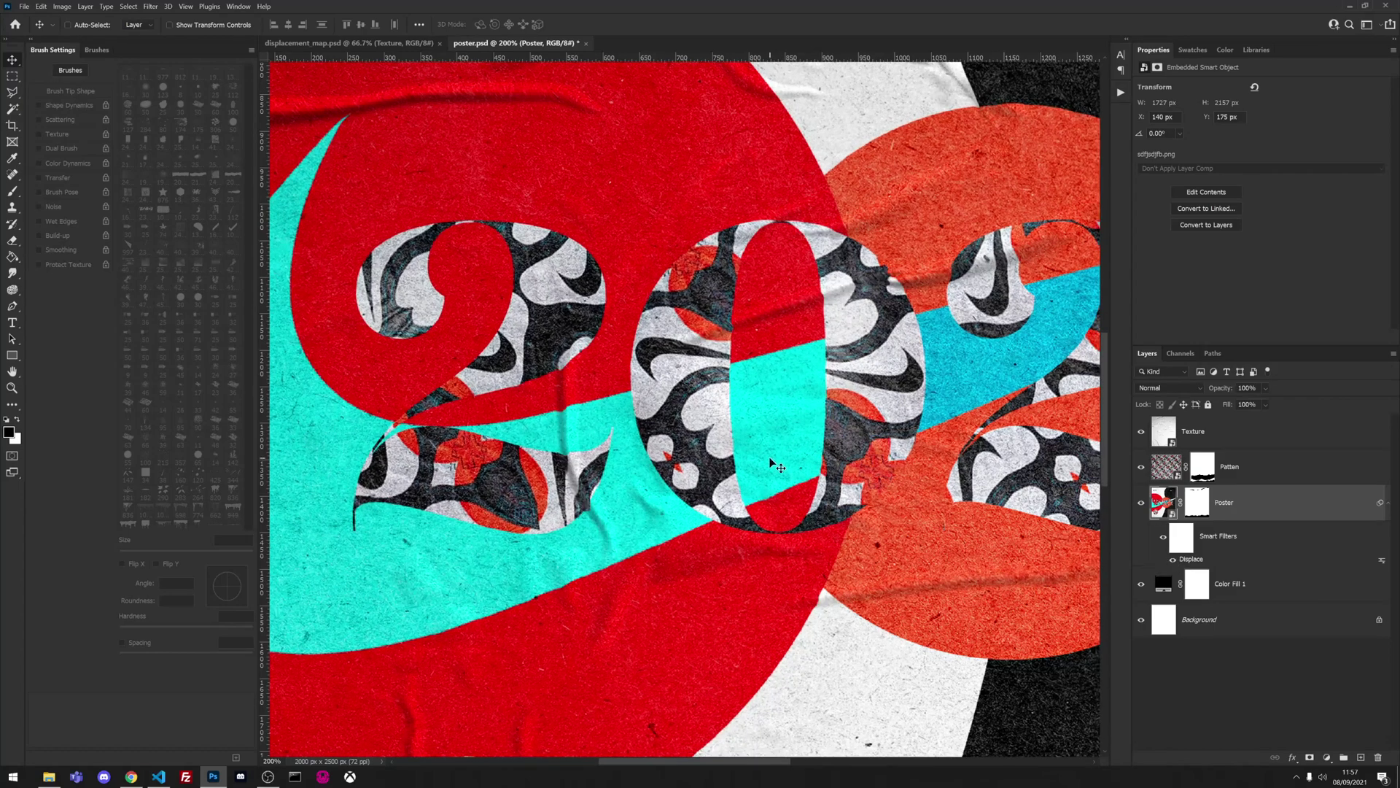
key(ctrl+0)
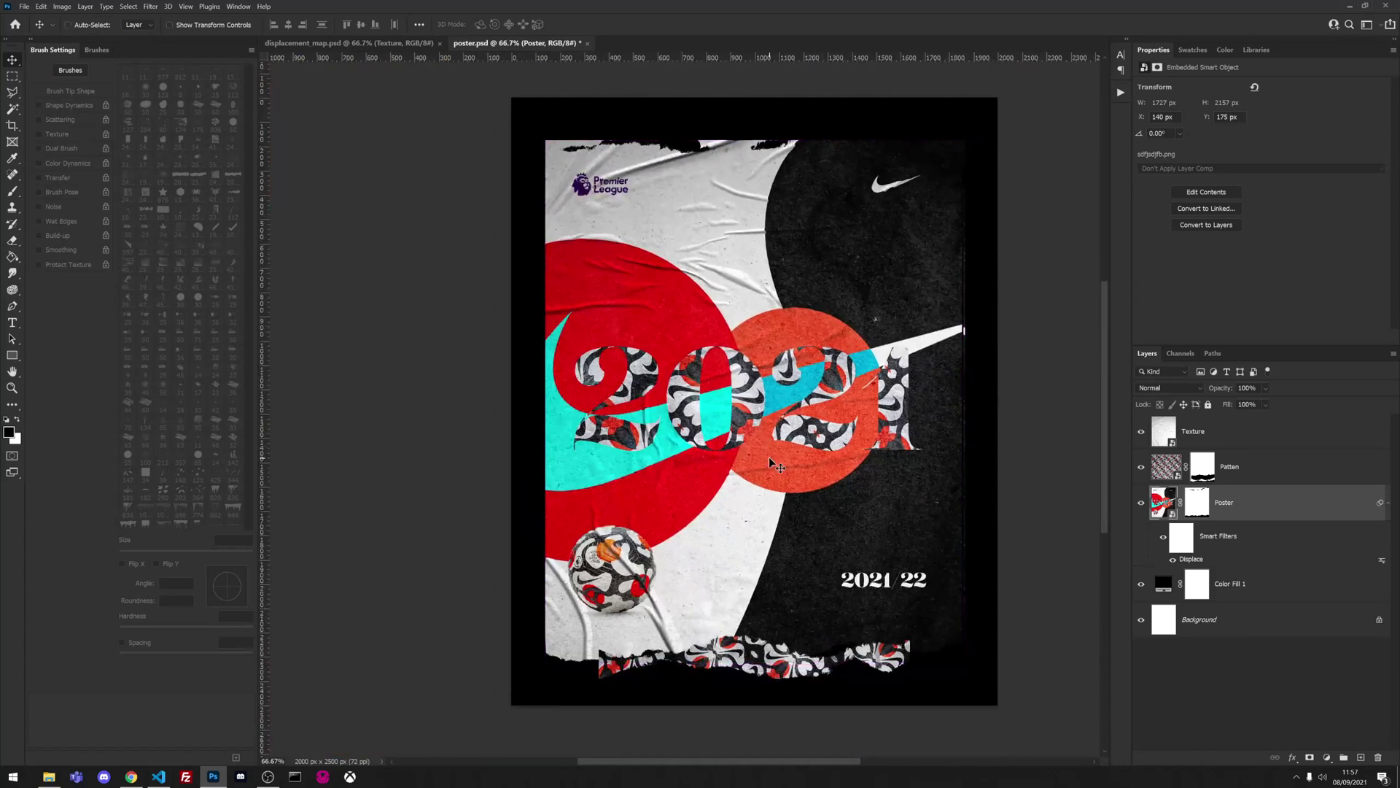
drag(769, 457, 723, 452)
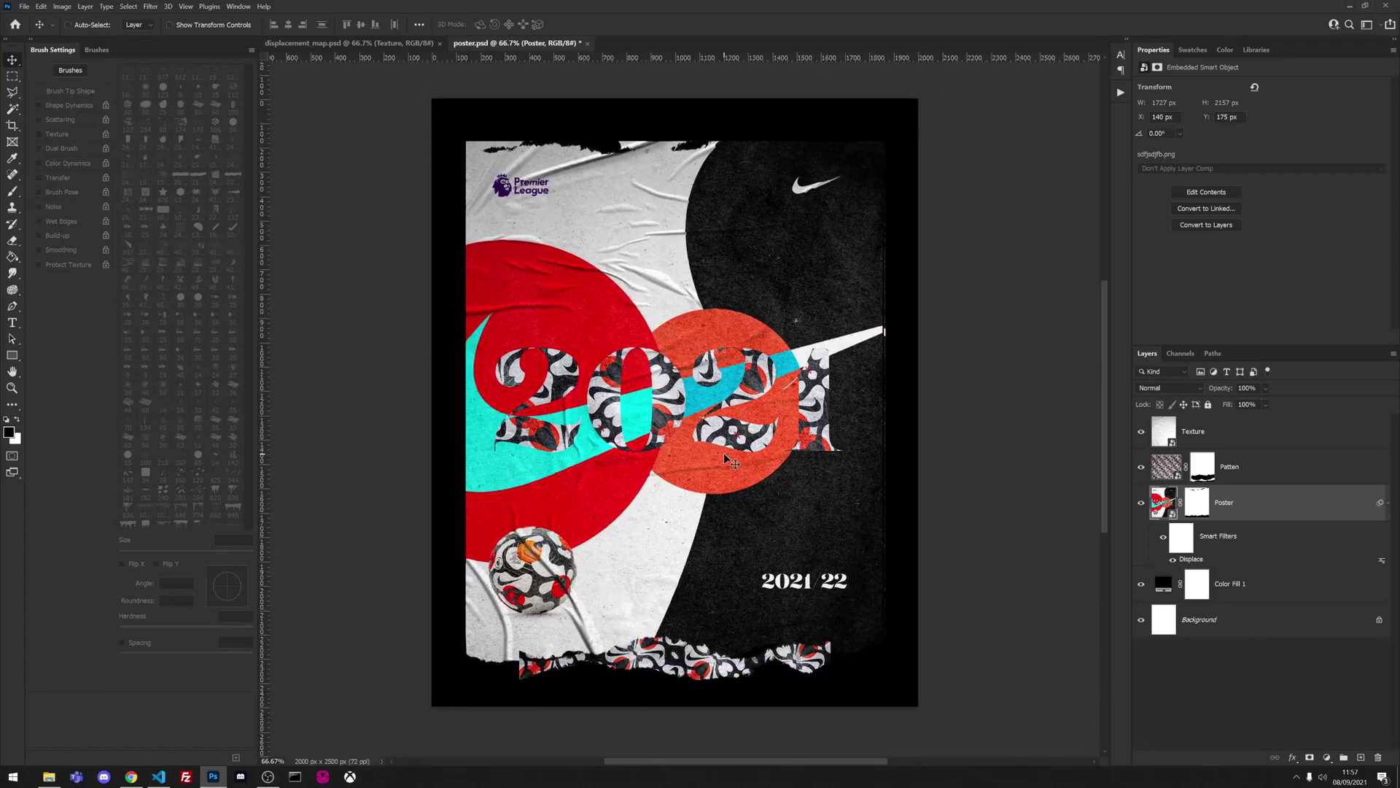